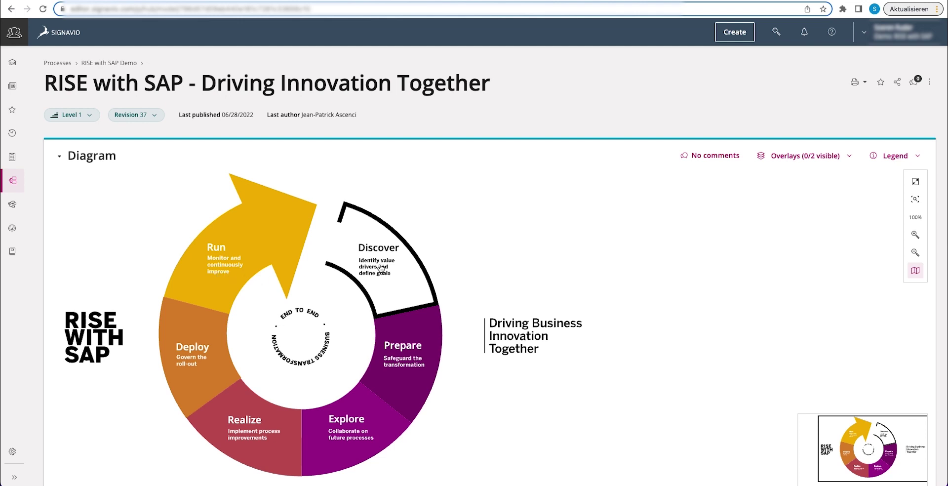
- Via Discover's 02 Process Insights Analysis activity, open the Procure to Receipt process flow
{"action": "left_click", "coordinate": [381, 268]}
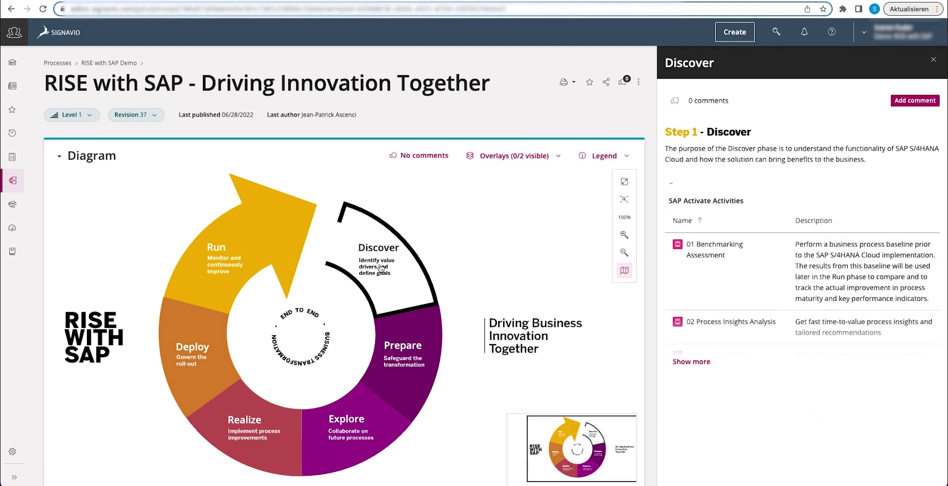
{"action": "left_click", "coordinate": [739, 325]}
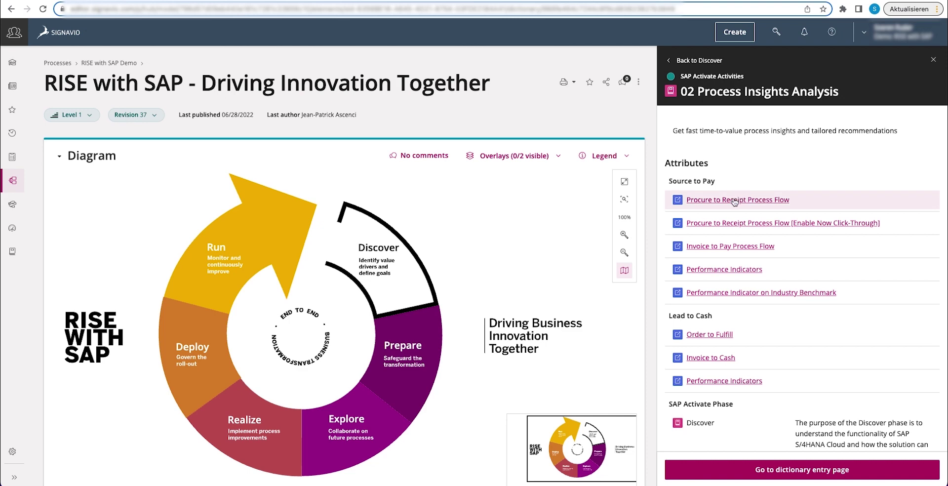
{"action": "left_click", "coordinate": [735, 200]}
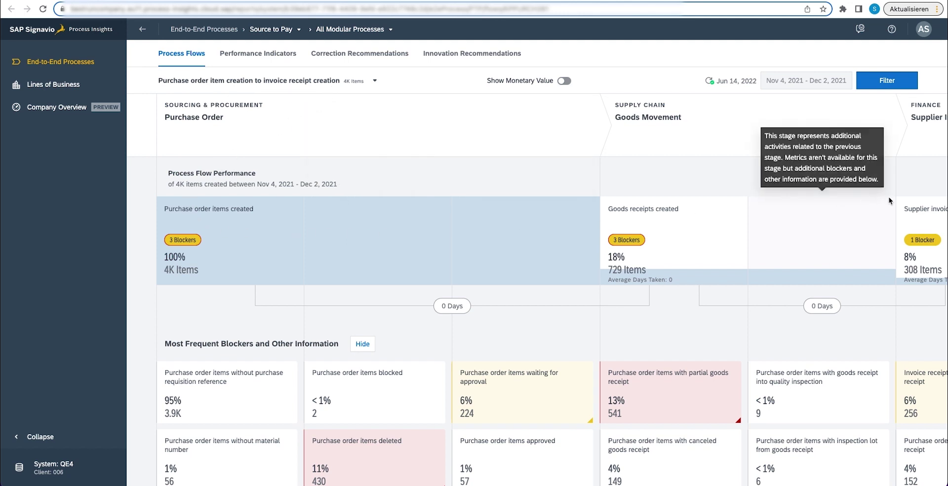
{"action": "scroll", "coordinate": [752, 333], "scroll_direction": "down", "scroll_amount": 2}
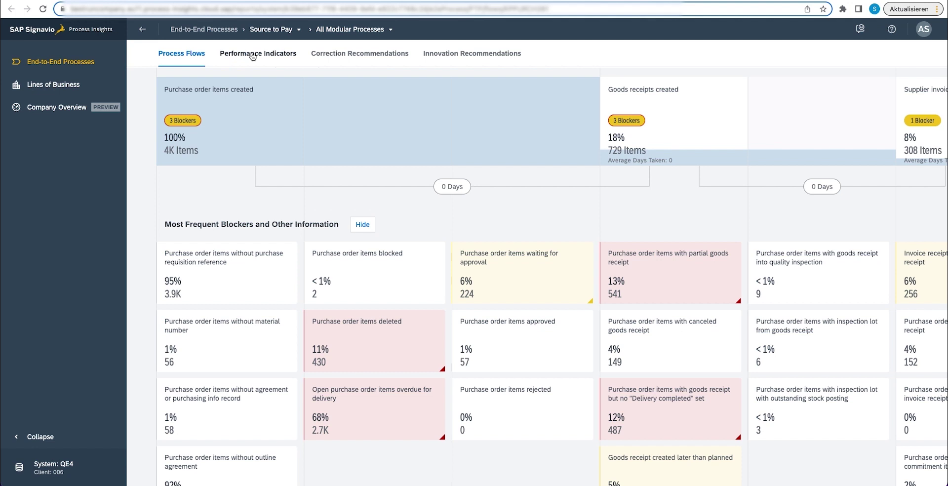
{"action": "left_click", "coordinate": [252, 56]}
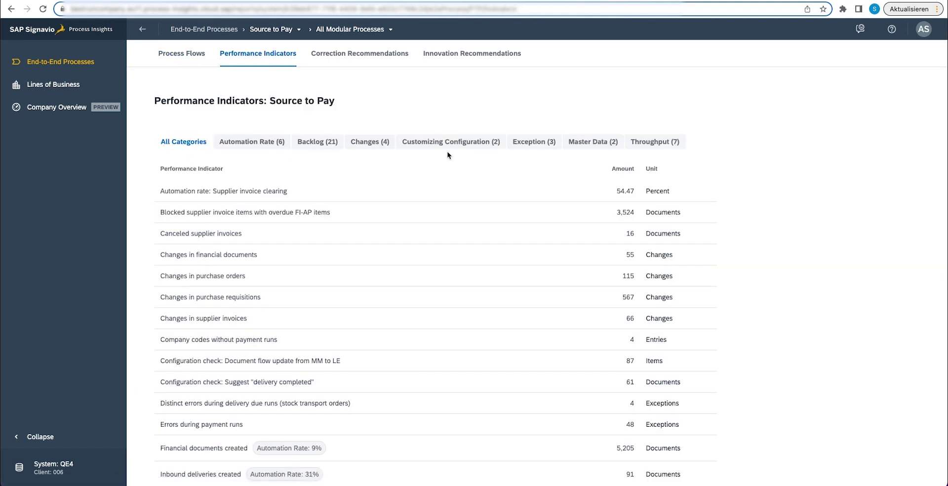
- Filter Source to Pay indicators to Automation Rate (6) and open Purchase requisition items created
{"action": "left_click", "coordinate": [252, 145]}
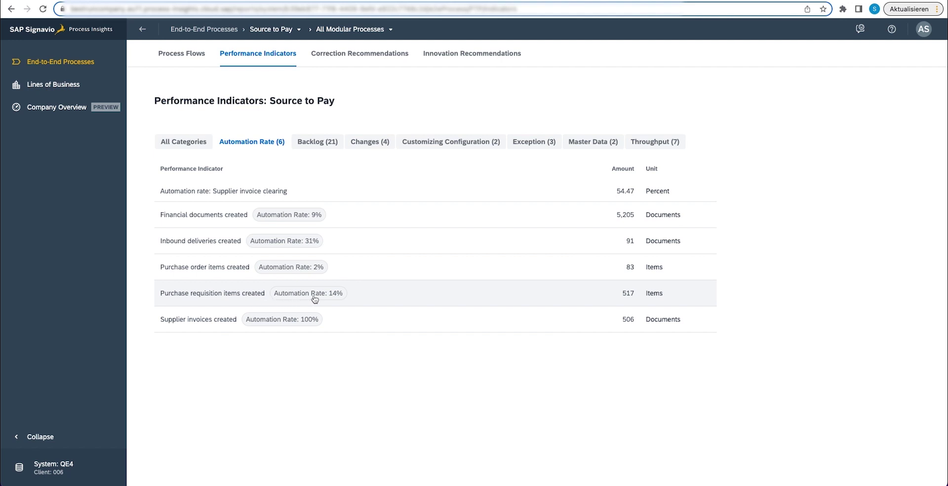
{"action": "left_click", "coordinate": [229, 295]}
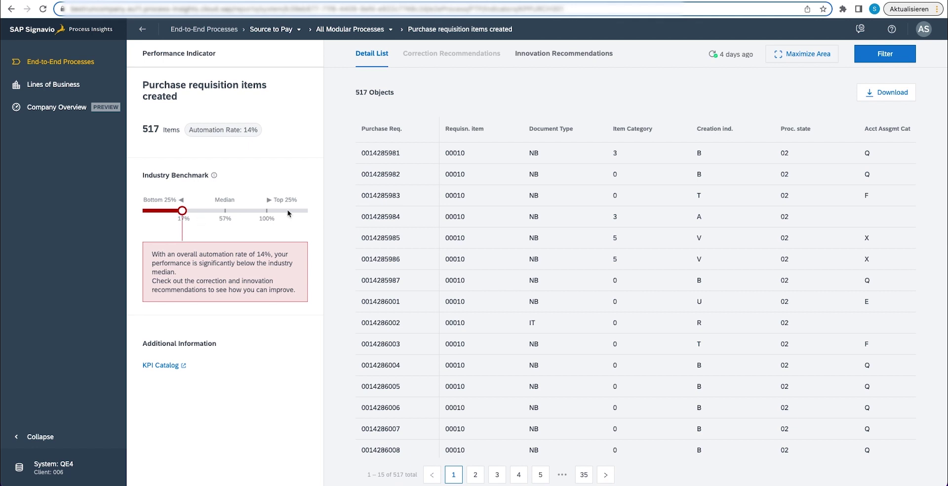
- Review innovation recommendations for the 14% requisition automation rate, then show Explore phase details
{"action": "left_click", "coordinate": [539, 56]}
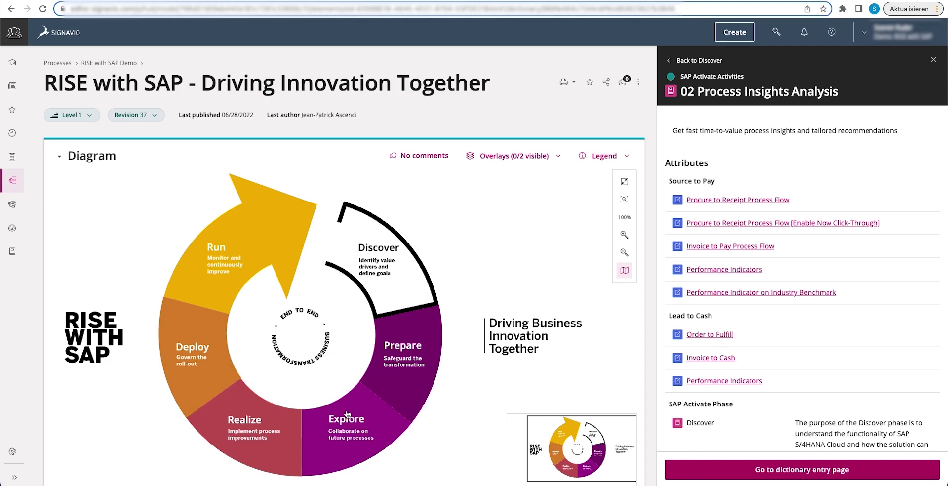
{"action": "left_click", "coordinate": [347, 414]}
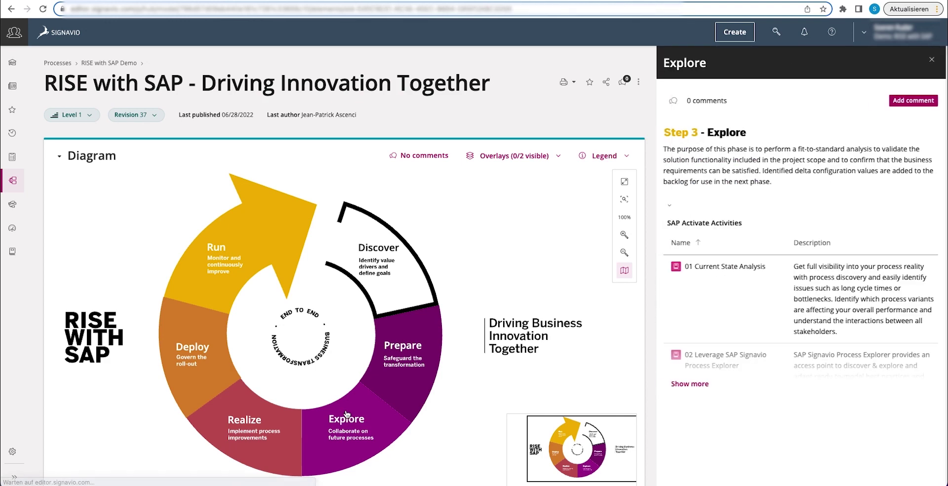
- From Explore's 03 Target State Definition, open the Procurement of Direct Materials Fit-Gap Comparison
{"action": "left_click", "coordinate": [705, 388]}
{"action": "scroll", "coordinate": [751, 378], "scroll_direction": "down", "scroll_amount": 3}
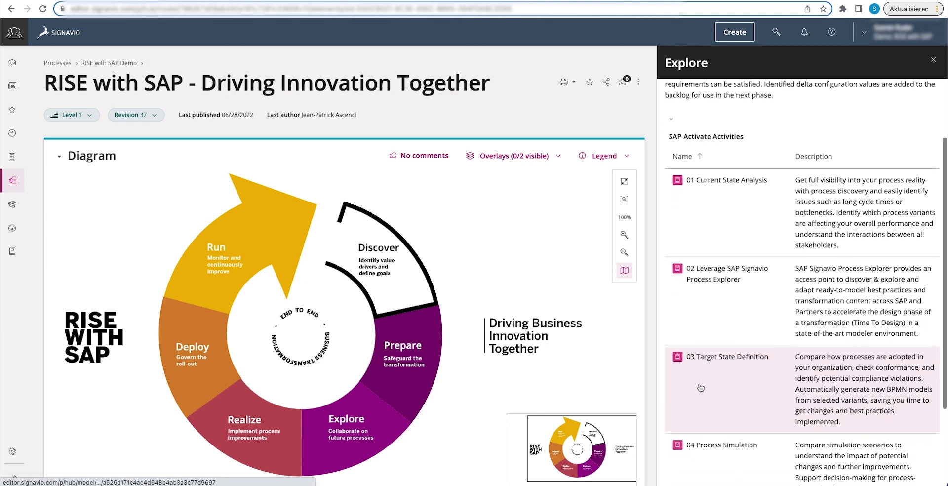
{"action": "left_click", "coordinate": [751, 377]}
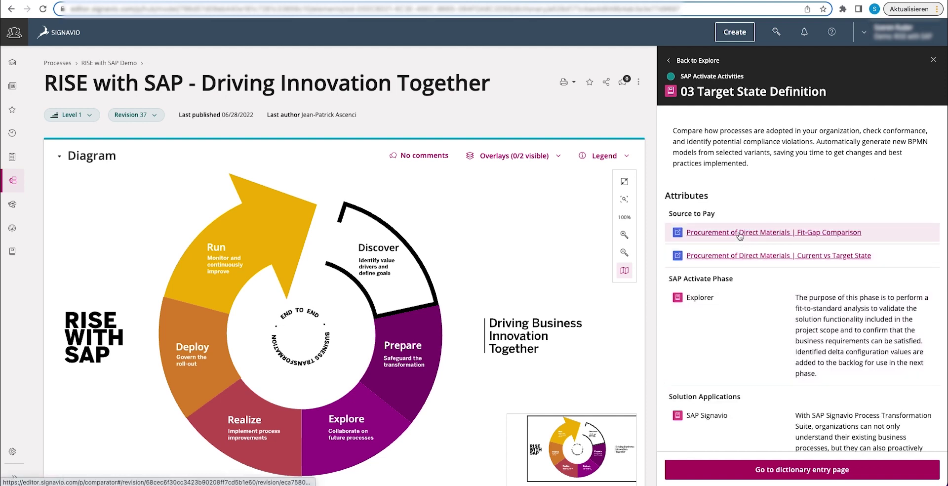
{"action": "left_click", "coordinate": [738, 233]}
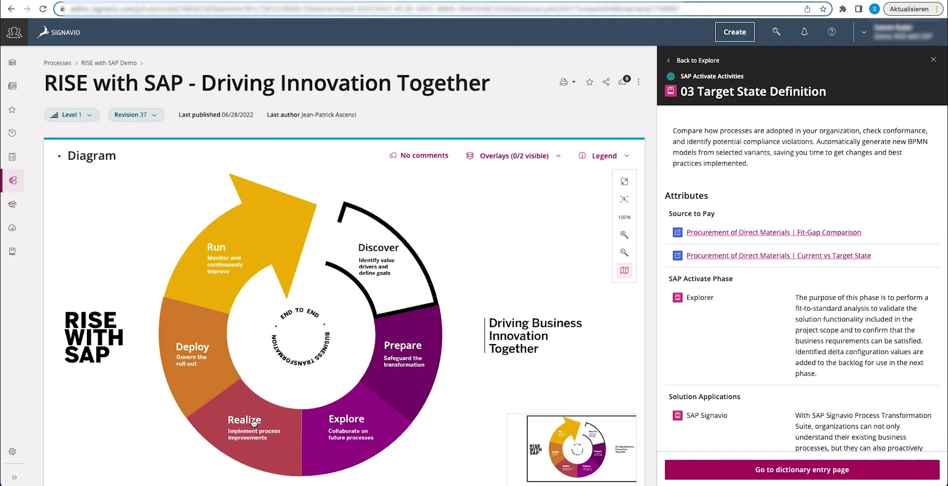
- Open the Realize phase's 02 Implement Automation Improvements activity in SAP Application Development
{"action": "left_click", "coordinate": [253, 422]}
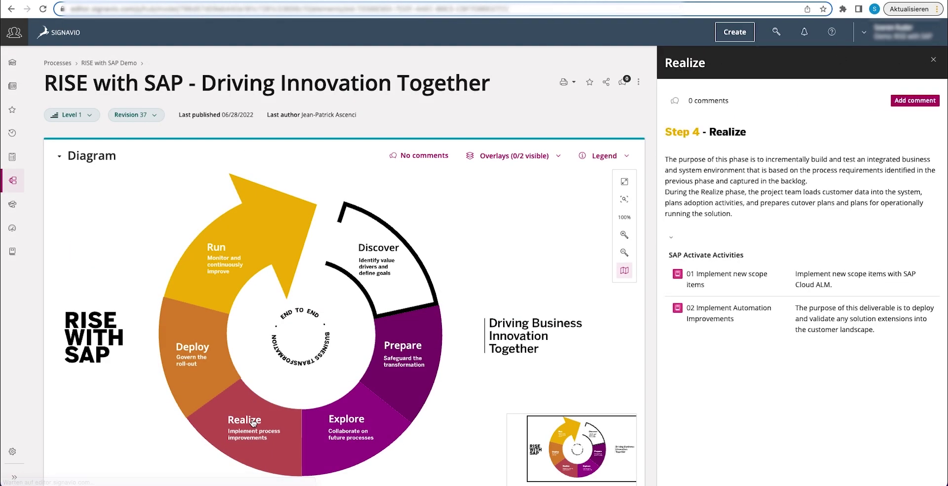
{"action": "left_click", "coordinate": [711, 324]}
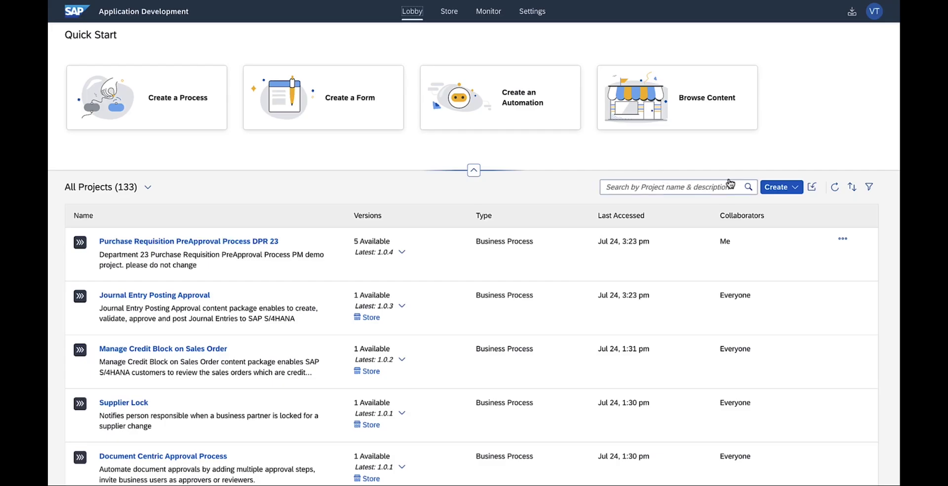
{"action": "left_click", "coordinate": [791, 188]}
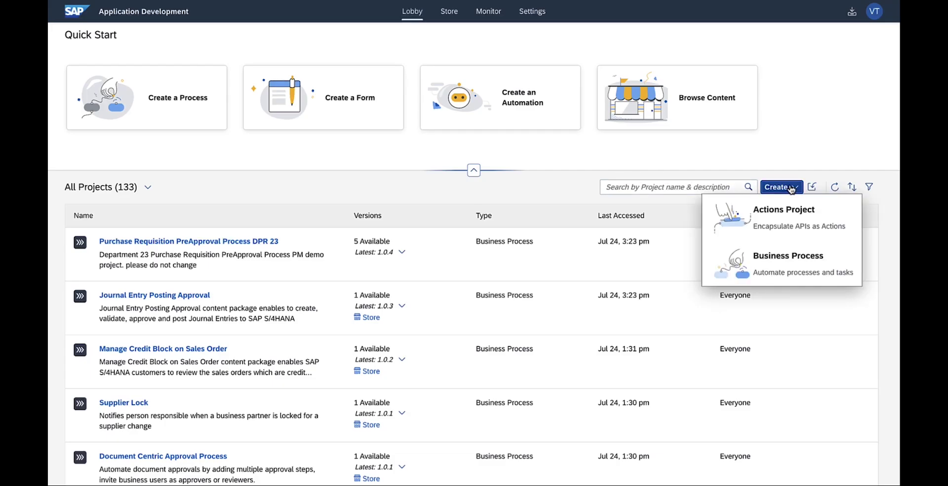
{"action": "left_click", "coordinate": [519, 170]}
{"action": "left_click", "coordinate": [401, 253]}
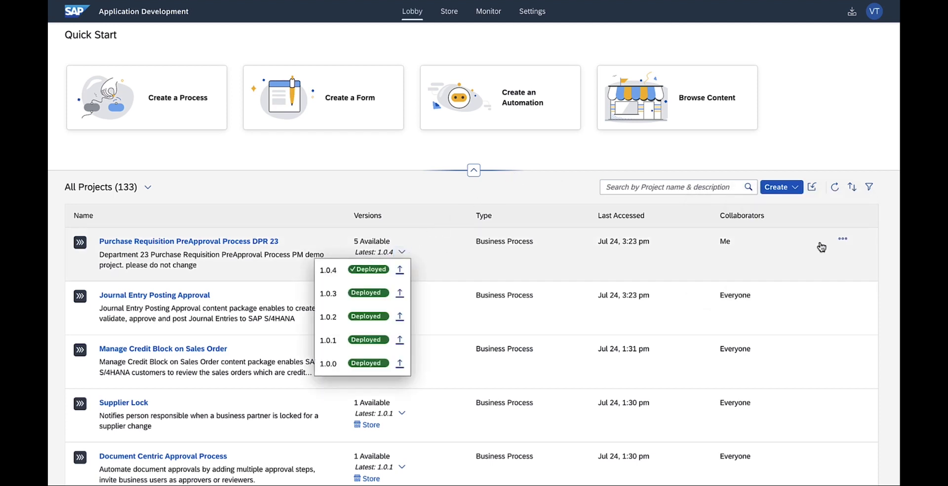
{"action": "left_click", "coordinate": [841, 240]}
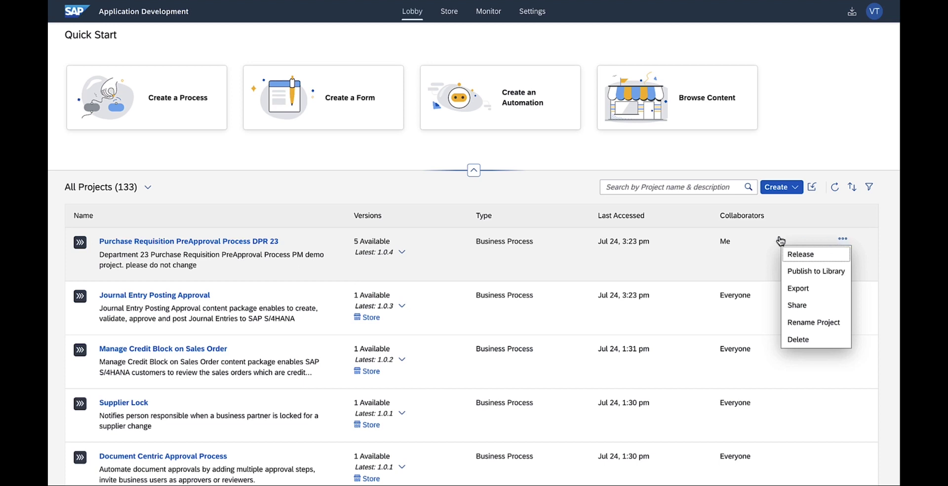
{"action": "left_click", "coordinate": [676, 96]}
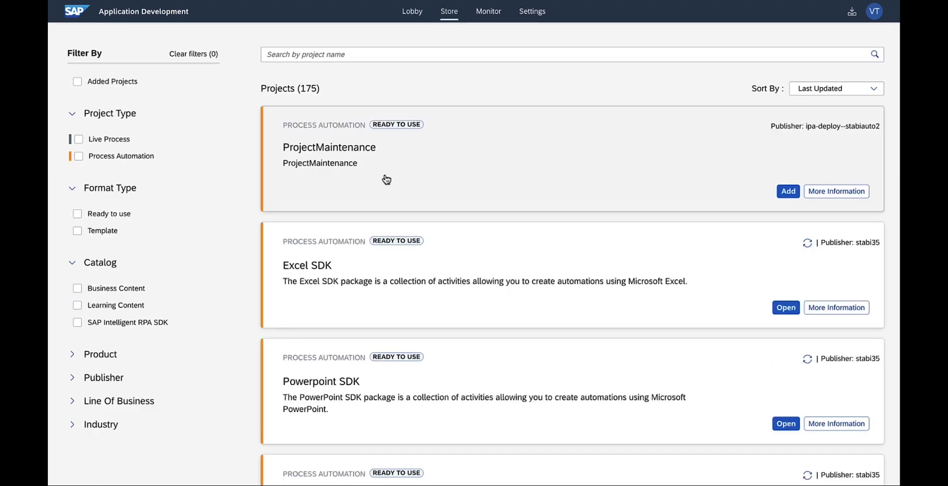
{"action": "left_click", "coordinate": [127, 138]}
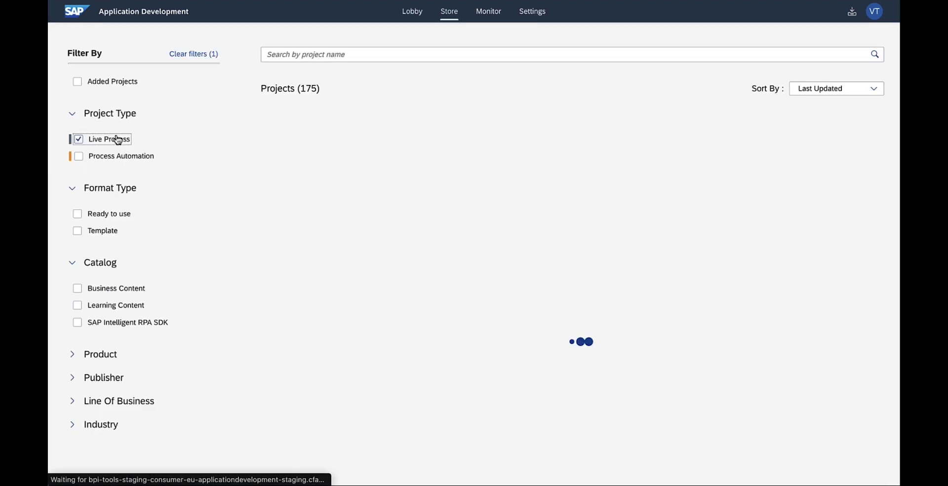
{"action": "scroll", "coordinate": [455, 246], "scroll_direction": "down", "scroll_amount": 3}
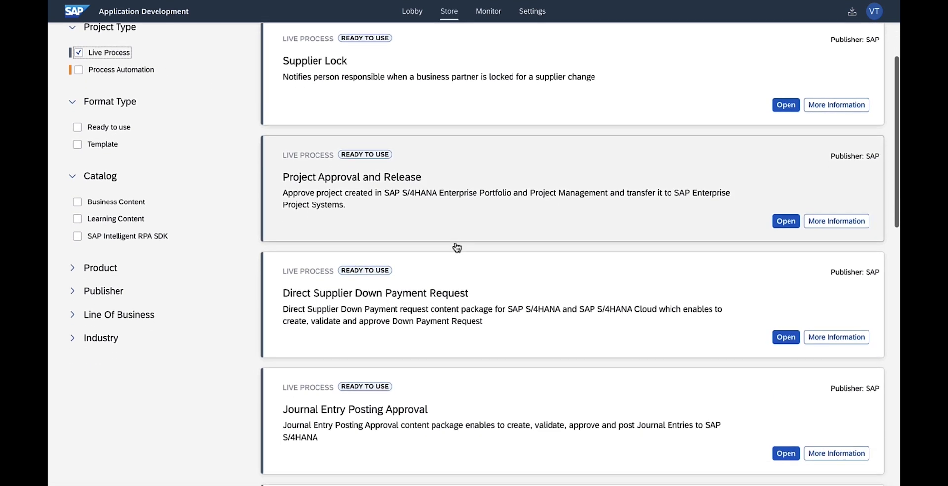
{"action": "scroll", "coordinate": [455, 247], "scroll_direction": "up", "scroll_amount": 3}
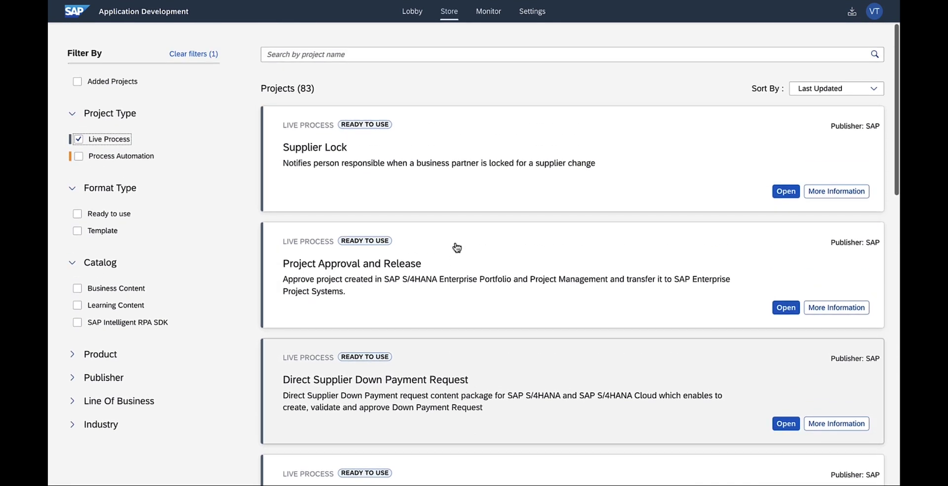
{"action": "left_click", "coordinate": [129, 155]}
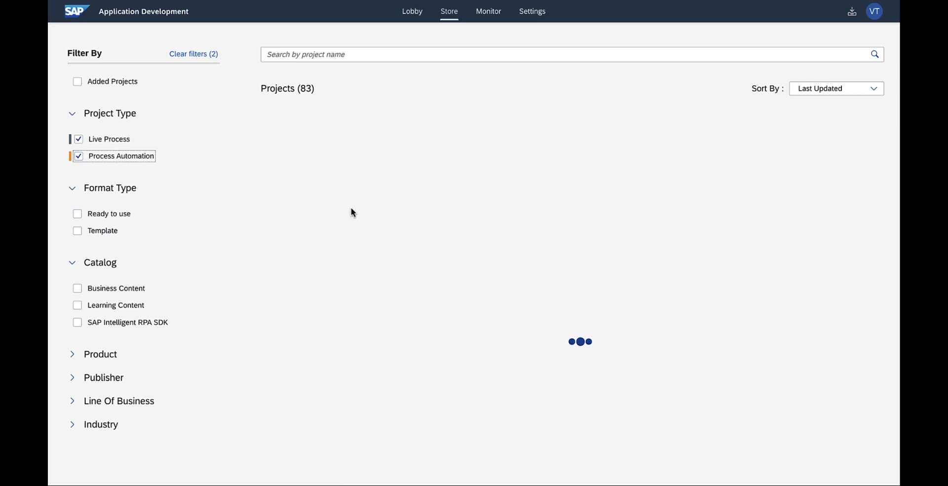
{"action": "scroll", "coordinate": [450, 237], "scroll_direction": "down", "scroll_amount": 2}
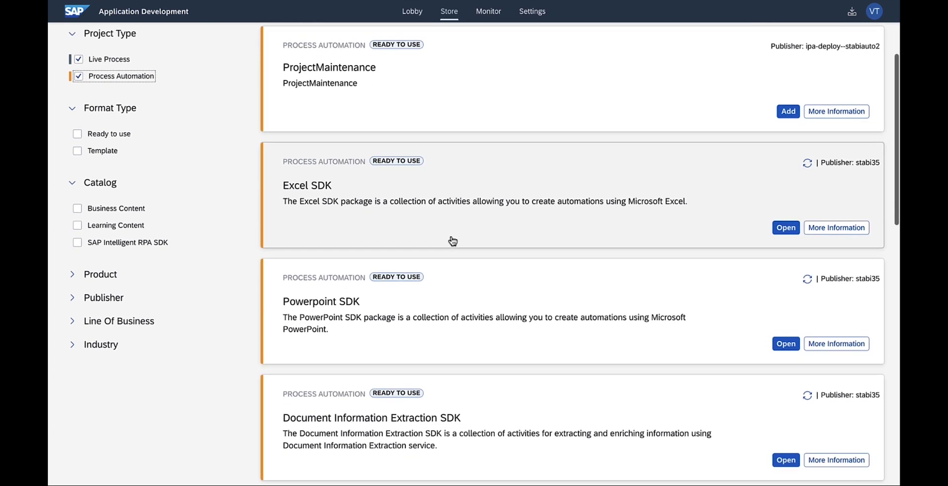
{"action": "scroll", "coordinate": [453, 241], "scroll_direction": "down", "scroll_amount": 4}
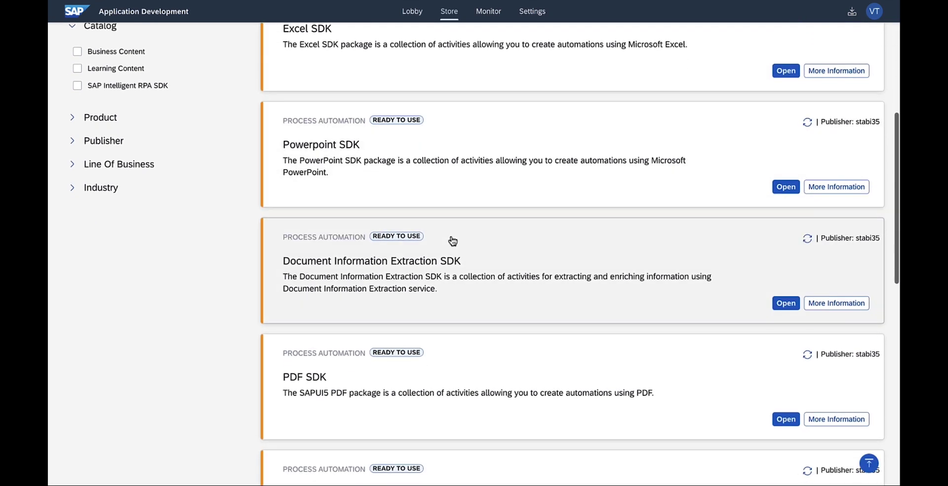
{"action": "scroll", "coordinate": [452, 241], "scroll_direction": "up", "scroll_amount": 4}
{"action": "scroll", "coordinate": [453, 241], "scroll_direction": "up", "scroll_amount": 2}
{"action": "left_click", "coordinate": [412, 11]}
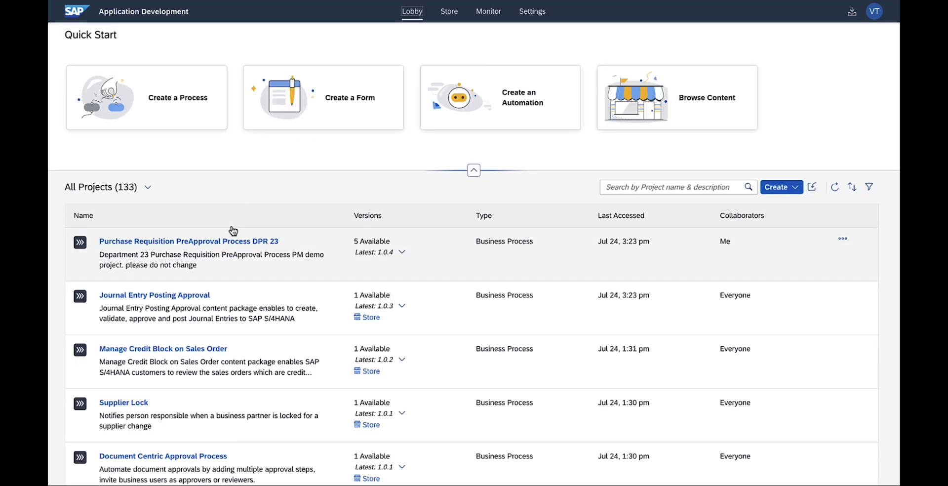
- Open the DPR 23 project, glance at the Create menu, and open its Simple Process artifact
{"action": "left_click", "coordinate": [238, 242]}
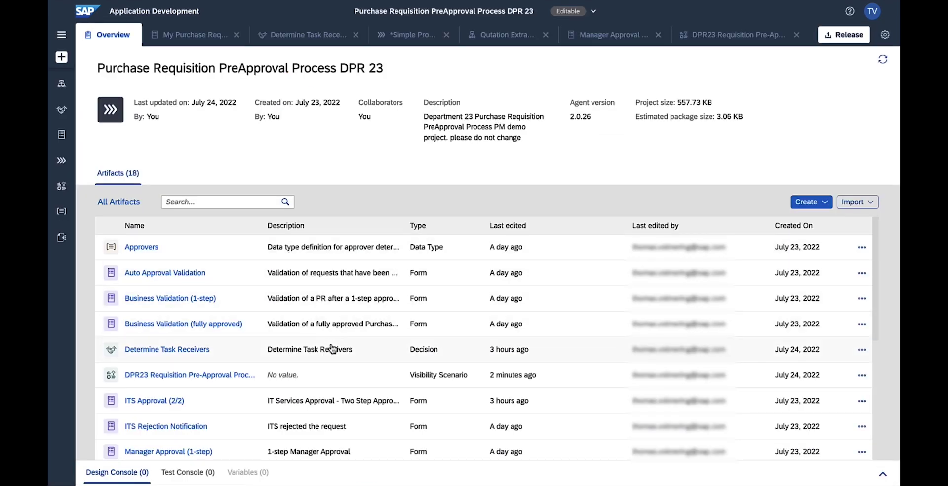
{"action": "scroll", "coordinate": [329, 348], "scroll_direction": "down", "scroll_amount": 2}
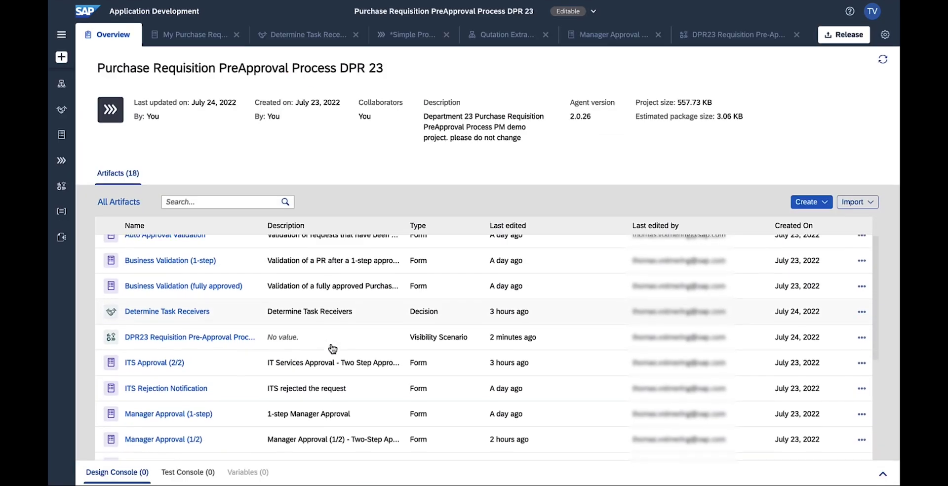
{"action": "left_click", "coordinate": [808, 207]}
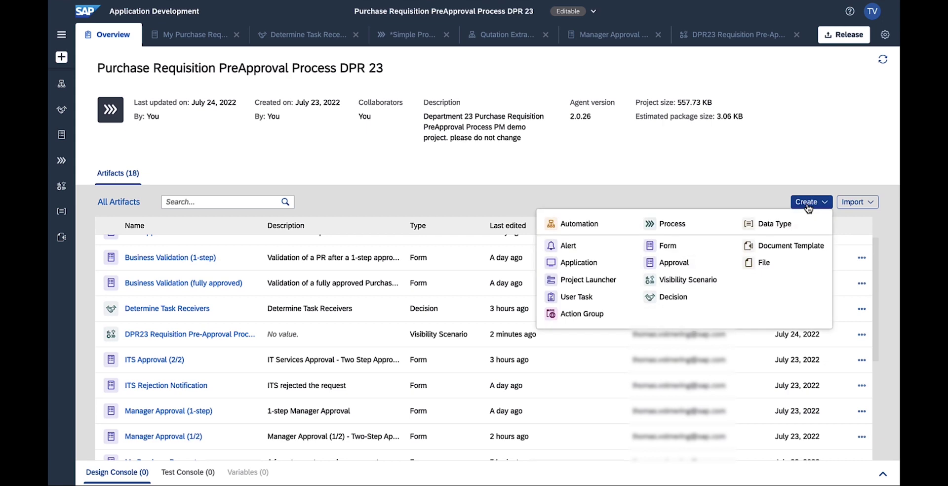
{"action": "left_click", "coordinate": [739, 184]}
{"action": "scroll", "coordinate": [604, 304], "scroll_direction": "down", "scroll_amount": 1}
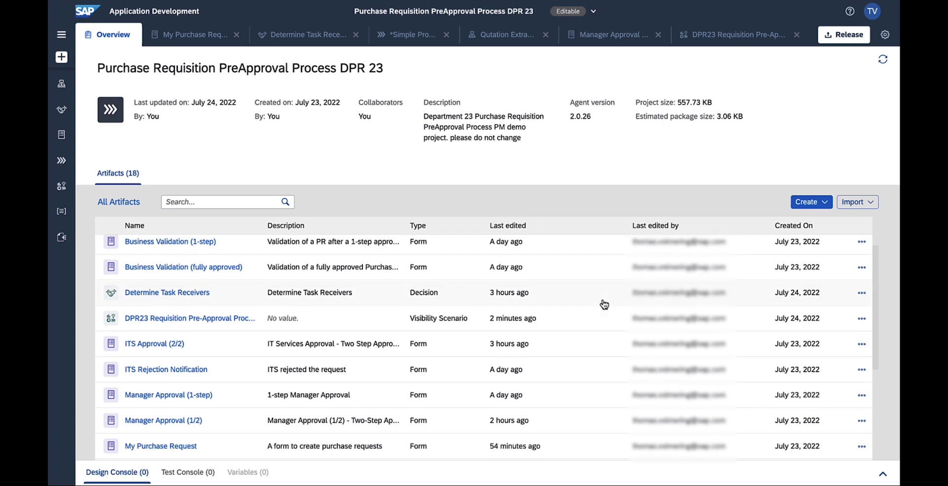
{"action": "scroll", "coordinate": [604, 304], "scroll_direction": "down", "scroll_amount": 4}
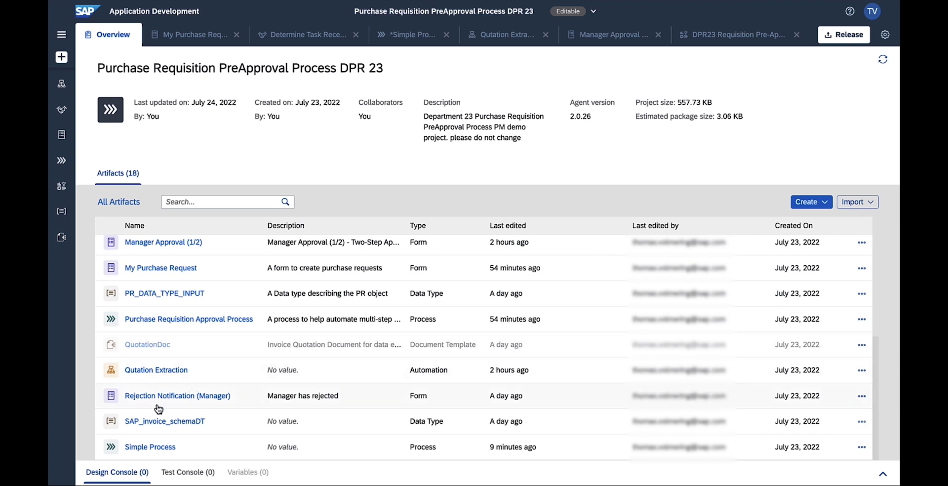
{"action": "left_click", "coordinate": [131, 446]}
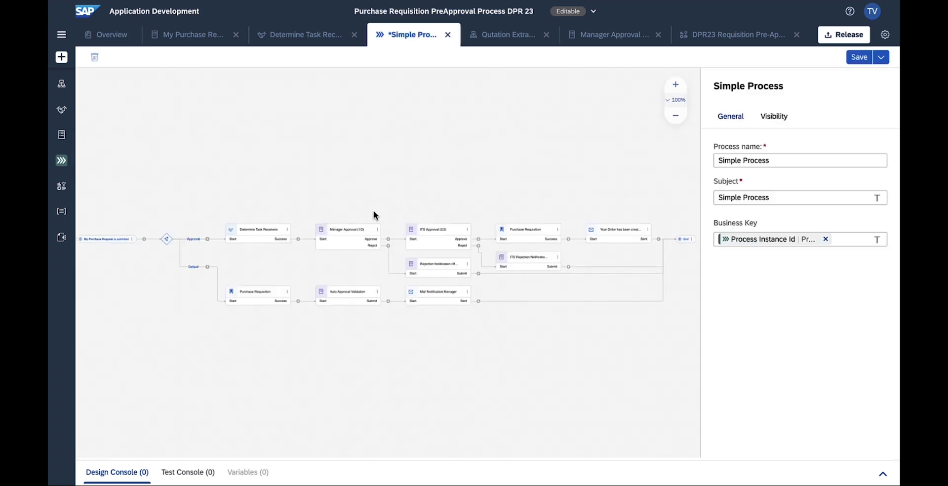
- Show the purchase request trigger's output fields, then open its My Purchase Request form
{"action": "left_click", "coordinate": [112, 239]}
{"action": "left_click", "coordinate": [779, 123]}
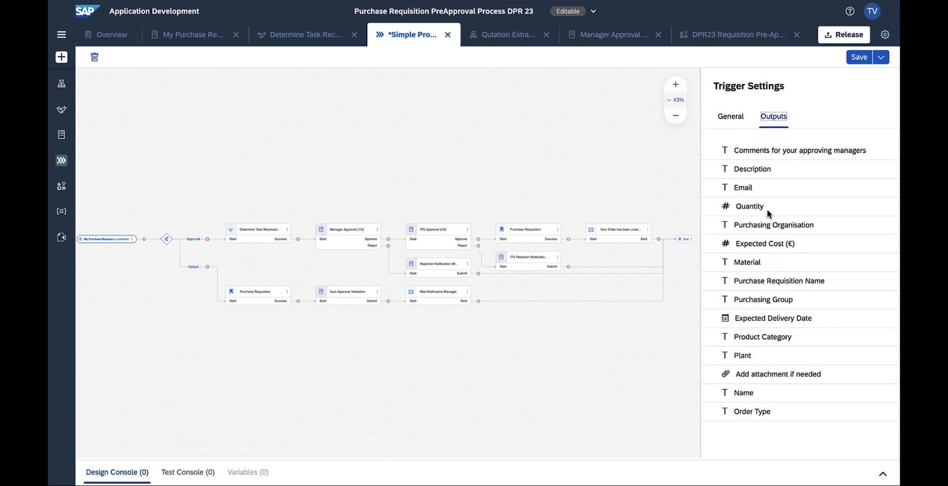
{"action": "double_click", "coordinate": [112, 239]}
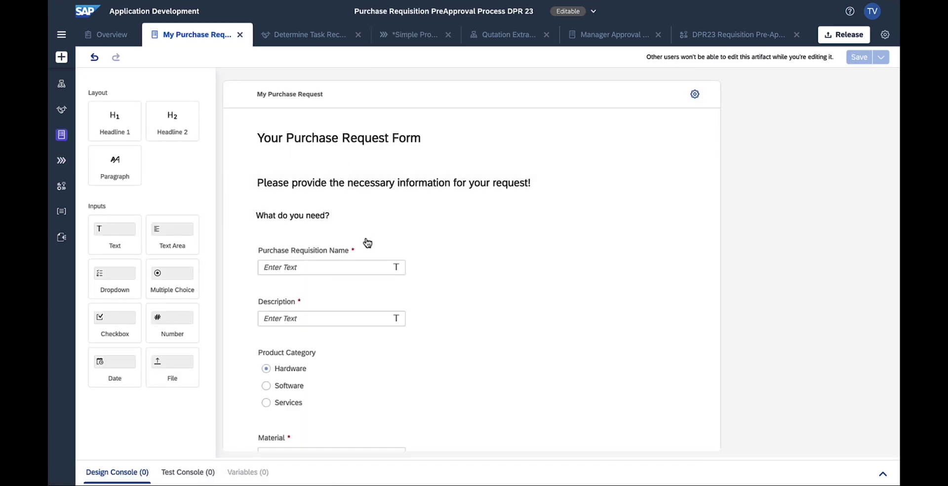
- Review the Material field's MACBOOK, IPHONE-12 and HEADSET options in the form
{"action": "scroll", "coordinate": [367, 242], "scroll_direction": "down", "scroll_amount": 5}
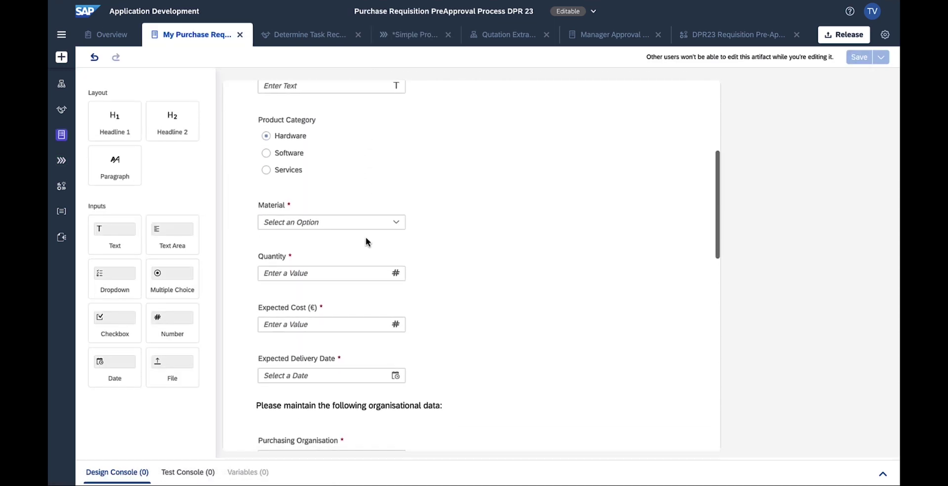
{"action": "left_click", "coordinate": [354, 218]}
{"action": "scroll", "coordinate": [354, 270], "scroll_direction": "down", "scroll_amount": 2}
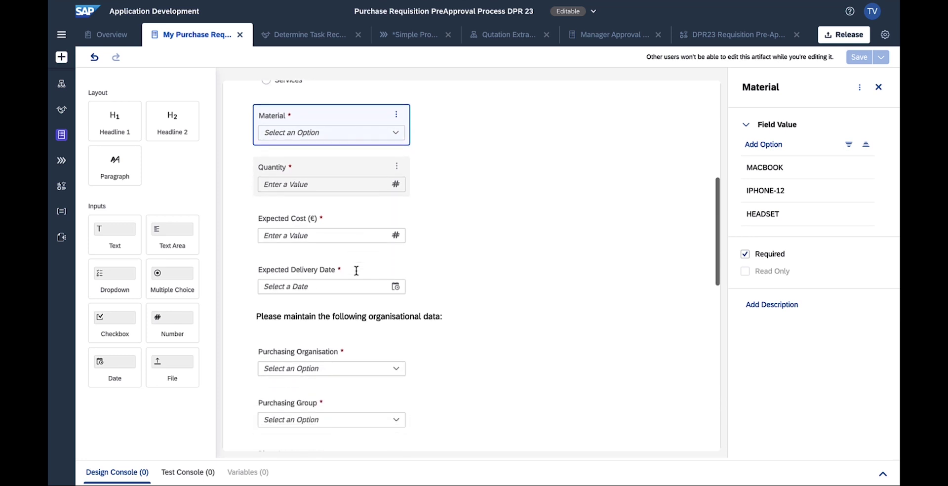
{"action": "scroll", "coordinate": [356, 270], "scroll_direction": "down", "scroll_amount": 6}
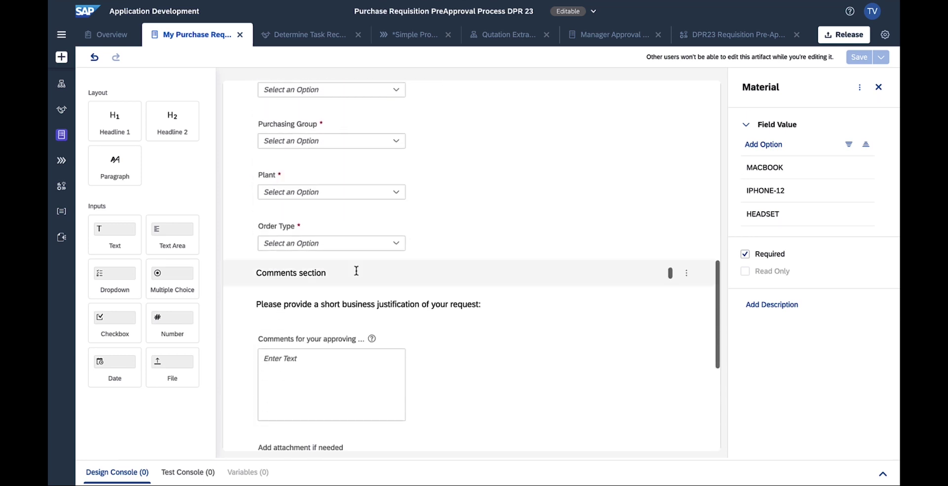
- Add a Multiple Choice field below Order Type, delete it, and return to Simple Process
{"action": "left_click_drag", "start_coordinate": [164, 271], "coordinate": [277, 260]}
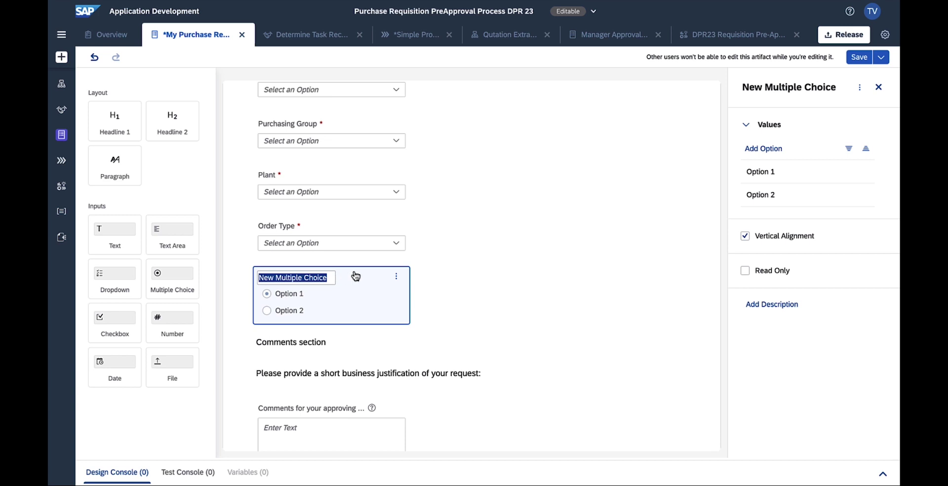
{"action": "left_click", "coordinate": [395, 276]}
{"action": "left_click", "coordinate": [410, 342]}
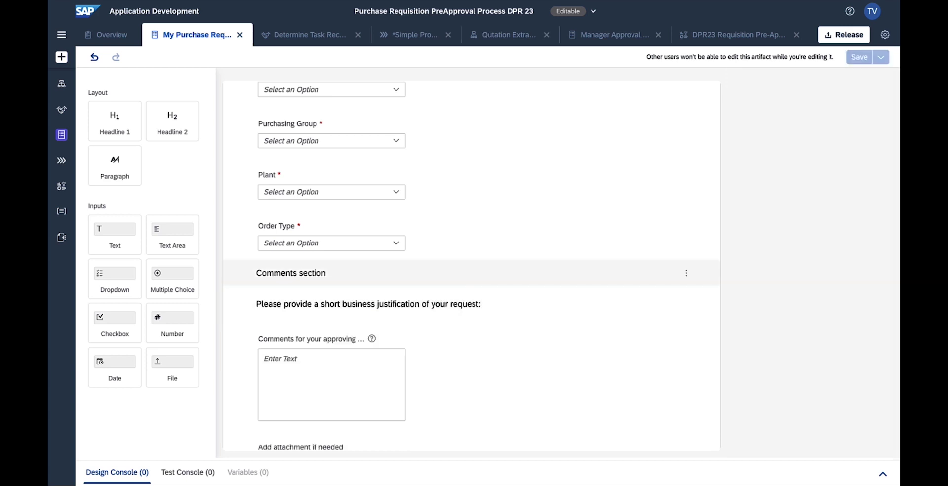
{"action": "scroll", "coordinate": [403, 241], "scroll_direction": "up", "scroll_amount": 12}
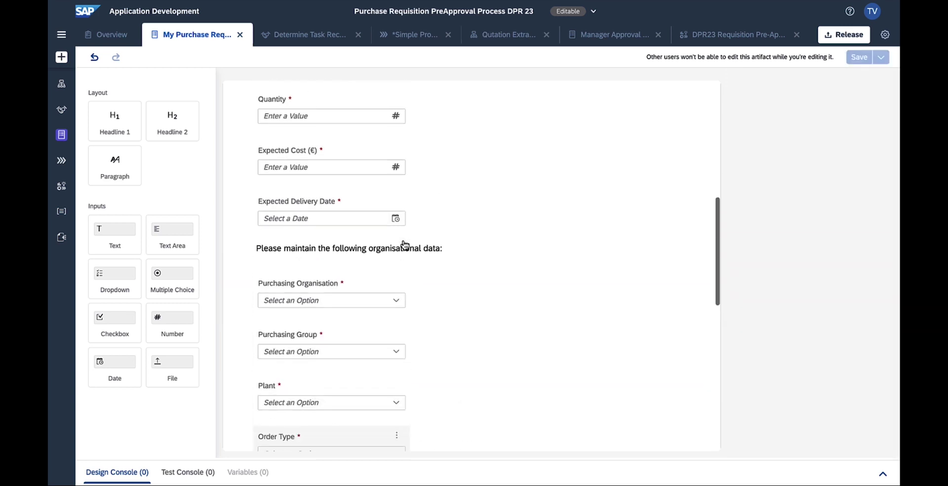
{"action": "left_click", "coordinate": [417, 36]}
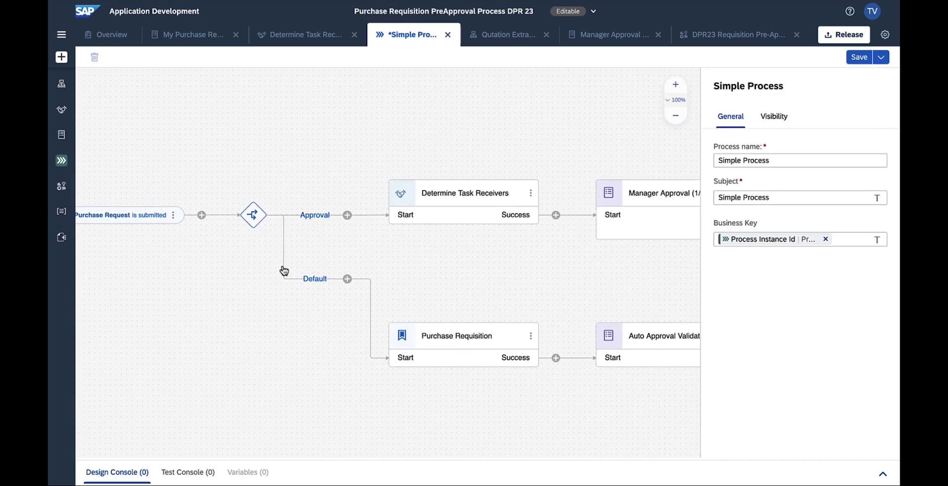
- Open the Approval branch condition and browse fields for the Expected Cost rule without changes
{"action": "left_click", "coordinate": [254, 227]}
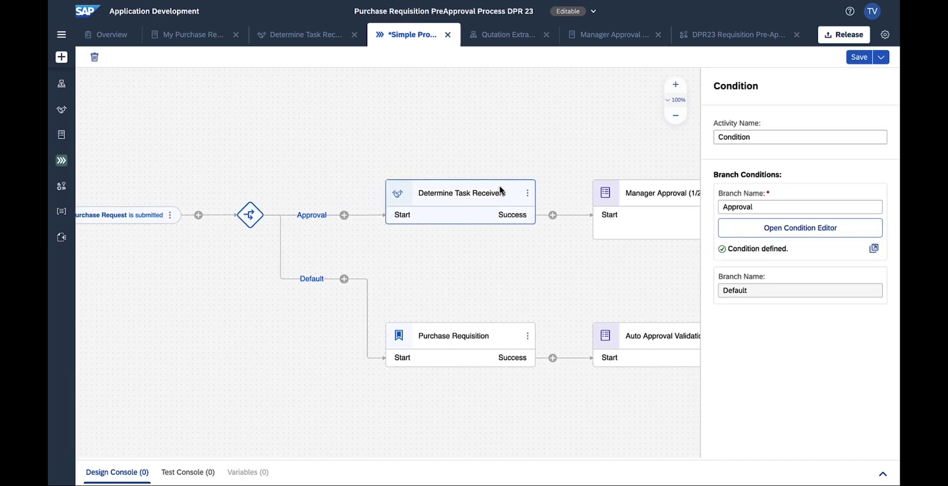
{"action": "left_click", "coordinate": [744, 226]}
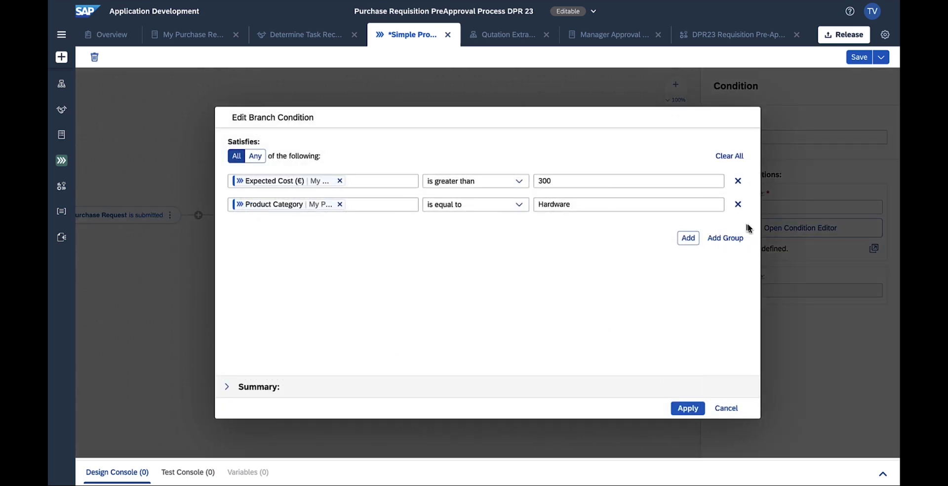
{"action": "left_click", "coordinate": [379, 183]}
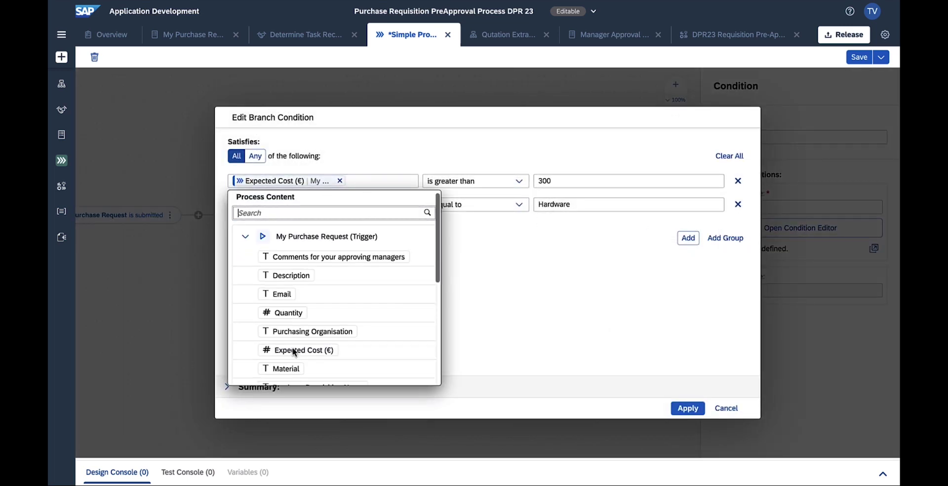
{"action": "scroll", "coordinate": [321, 354], "scroll_direction": "down", "scroll_amount": 3}
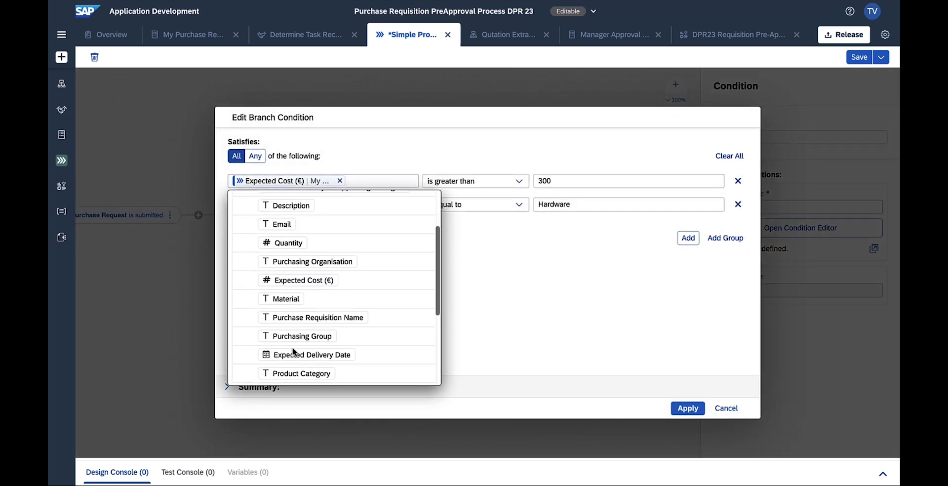
{"action": "left_click", "coordinate": [495, 316]}
- Add then remove a condition group, and apply Expected Cost > 300 and Product Category = Hardware
{"action": "left_click", "coordinate": [725, 237]}
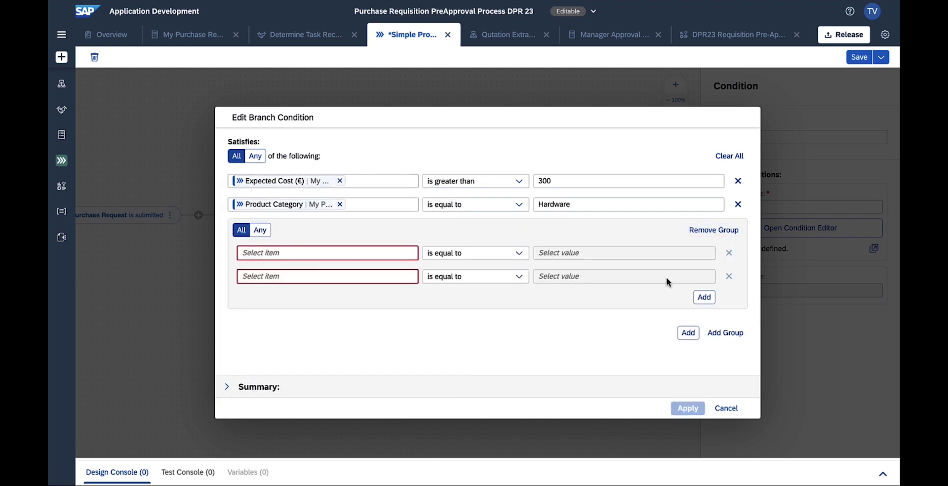
{"action": "left_click", "coordinate": [709, 230]}
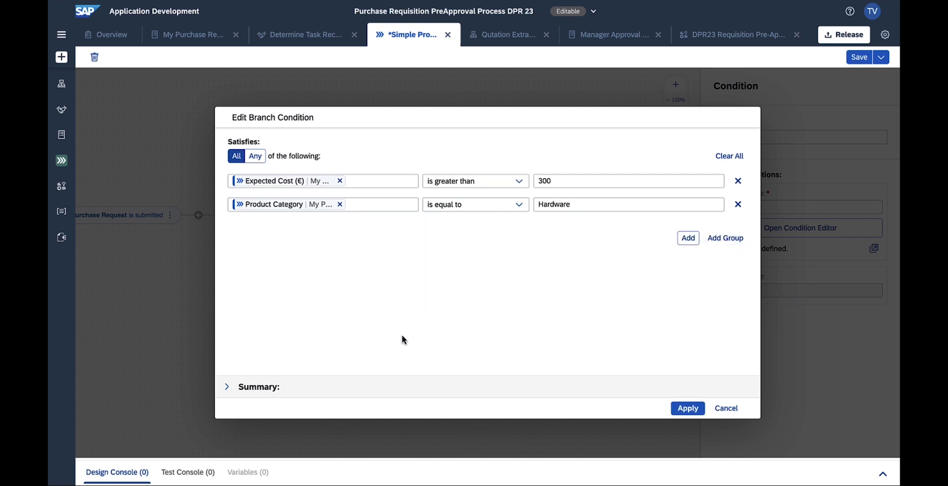
{"action": "left_click", "coordinate": [227, 388]}
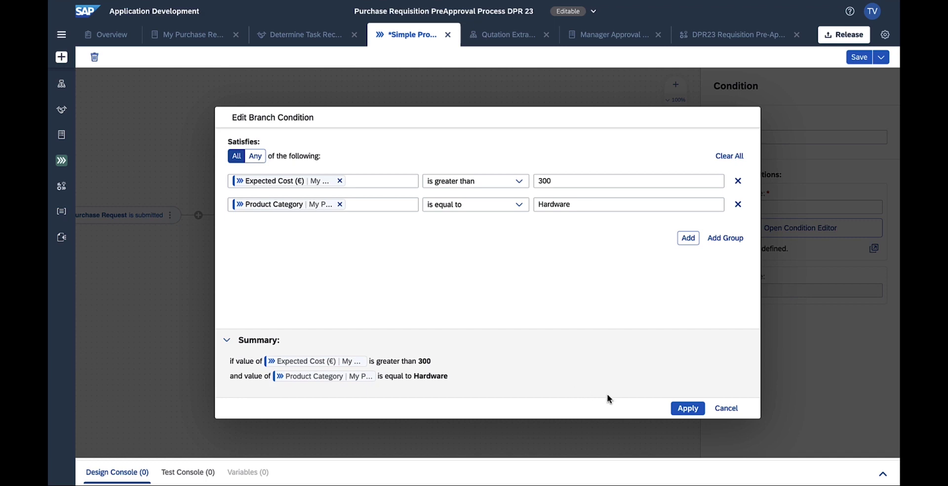
{"action": "left_click", "coordinate": [681, 411]}
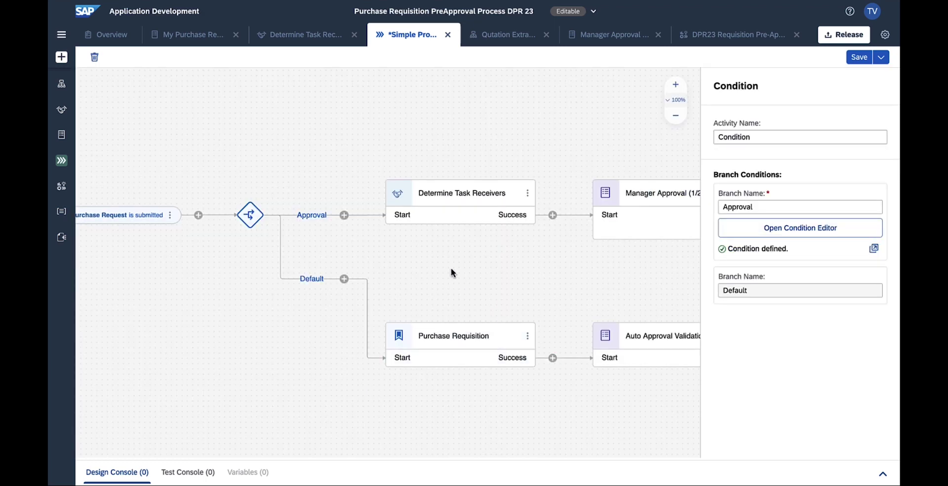
- Review Determine Task Receivers' inputs and outputs, then Manager Approval's High priority, Manager recipient, 3-day deadline
{"action": "left_click", "coordinate": [431, 208]}
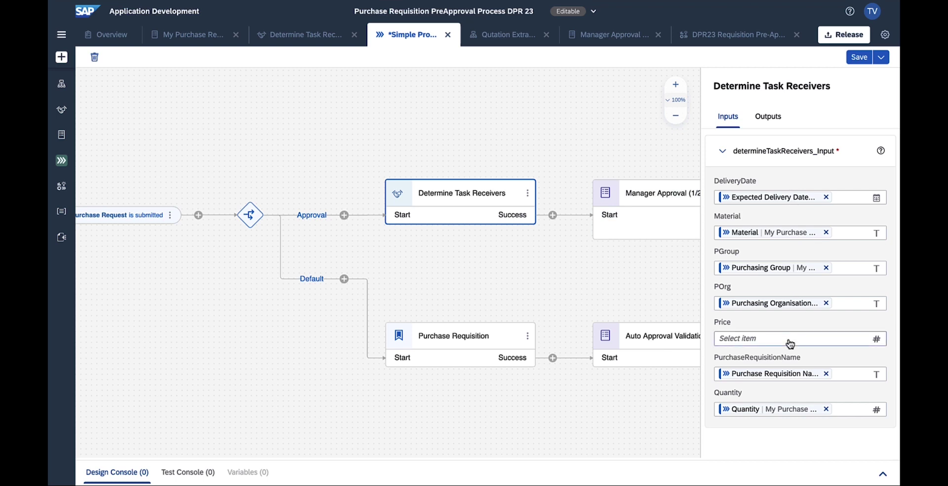
{"action": "left_click", "coordinate": [769, 119]}
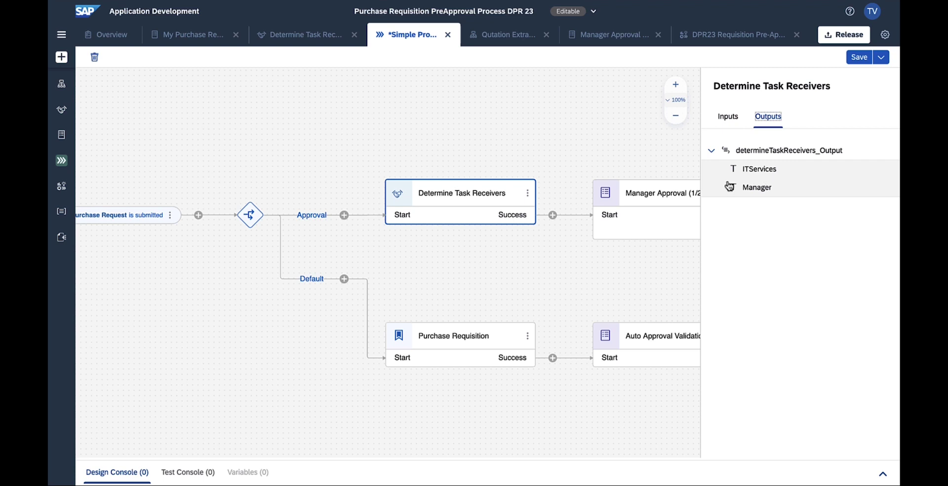
{"action": "left_click", "coordinate": [656, 205]}
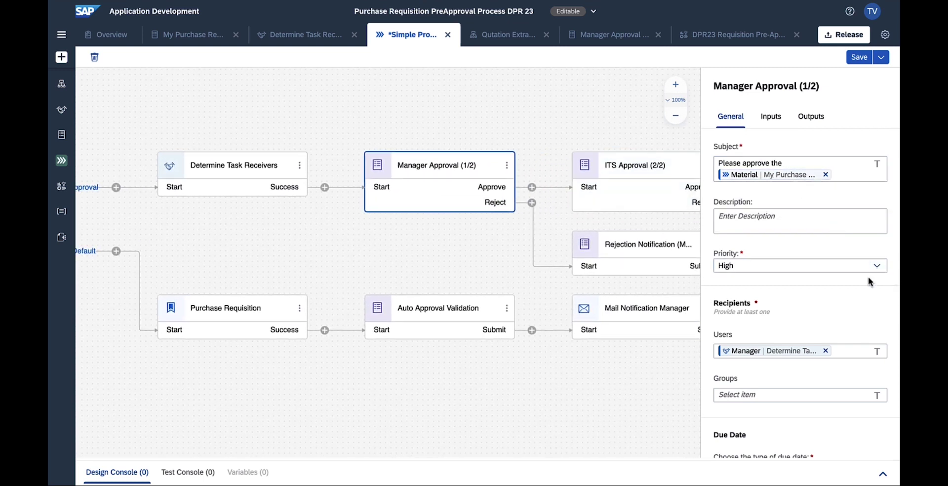
{"action": "scroll", "coordinate": [813, 345], "scroll_direction": "down", "scroll_amount": 2}
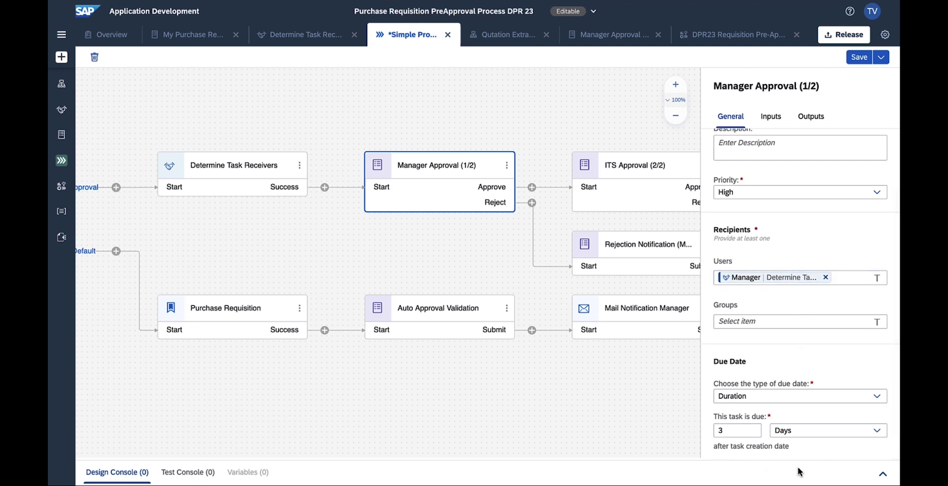
- Keep Manager as the only Users recipient by removing the duplicate Manager token
{"action": "left_click", "coordinate": [855, 279]}
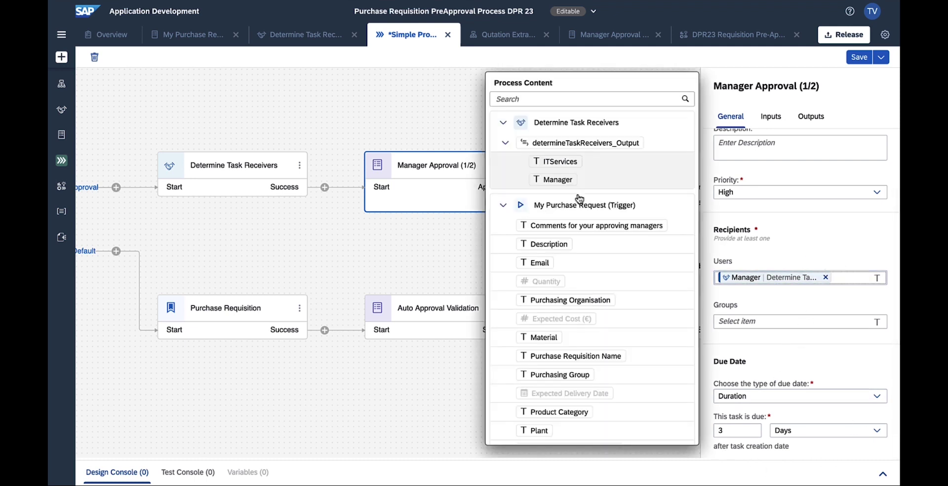
{"action": "left_click", "coordinate": [558, 181]}
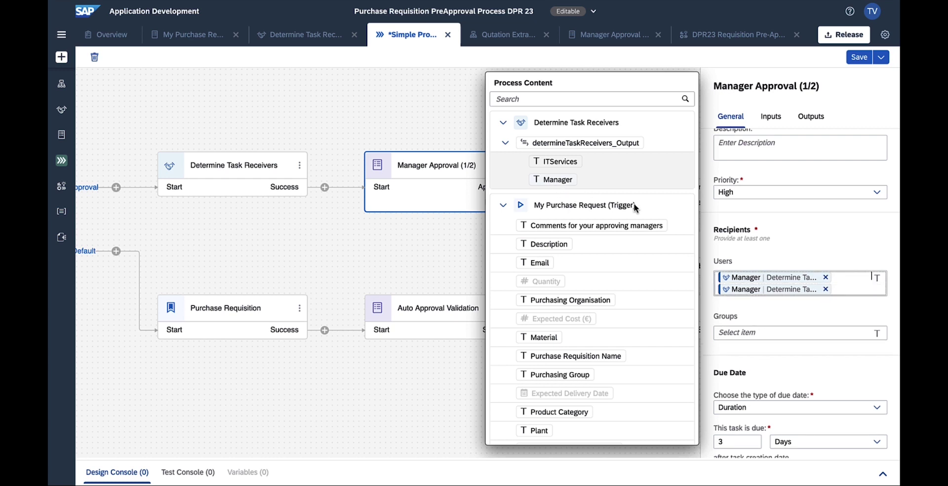
{"action": "left_click", "coordinate": [826, 290]}
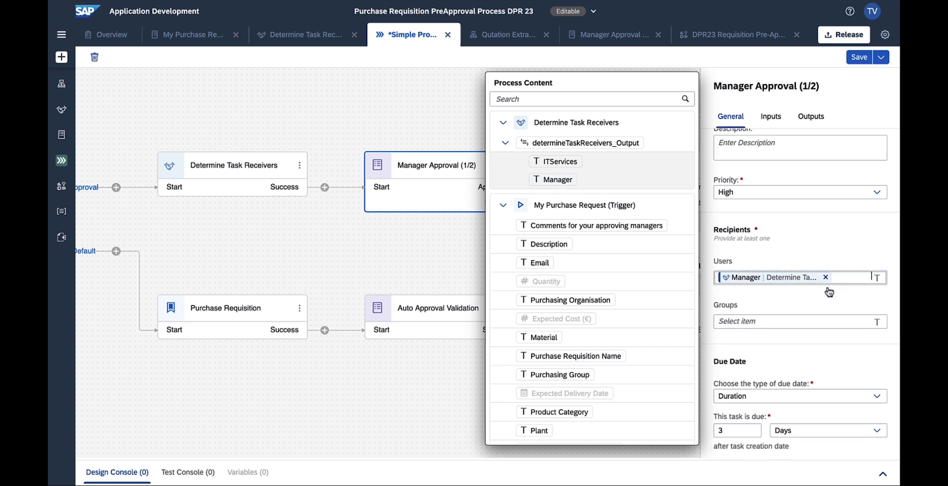
{"action": "left_click", "coordinate": [805, 212]}
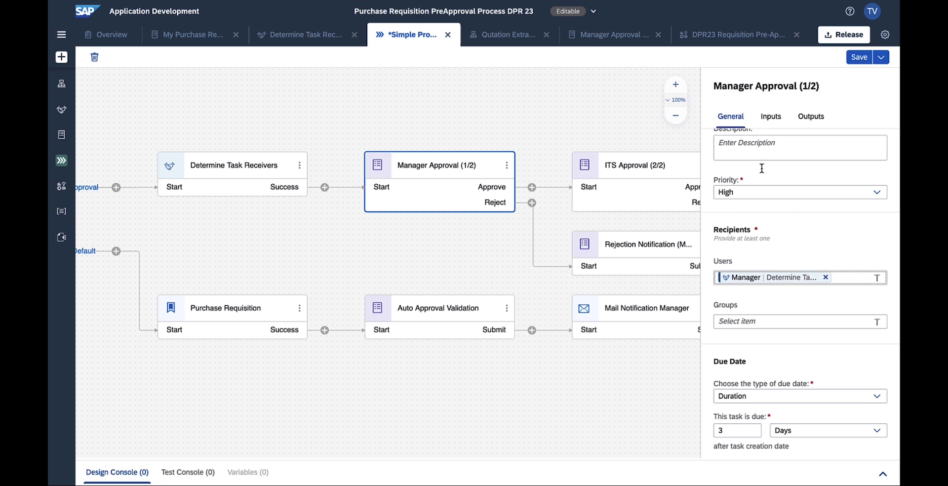
- Review the ITS Approval step's settings, then select the Purchase Requisition step
{"action": "left_click", "coordinate": [634, 170]}
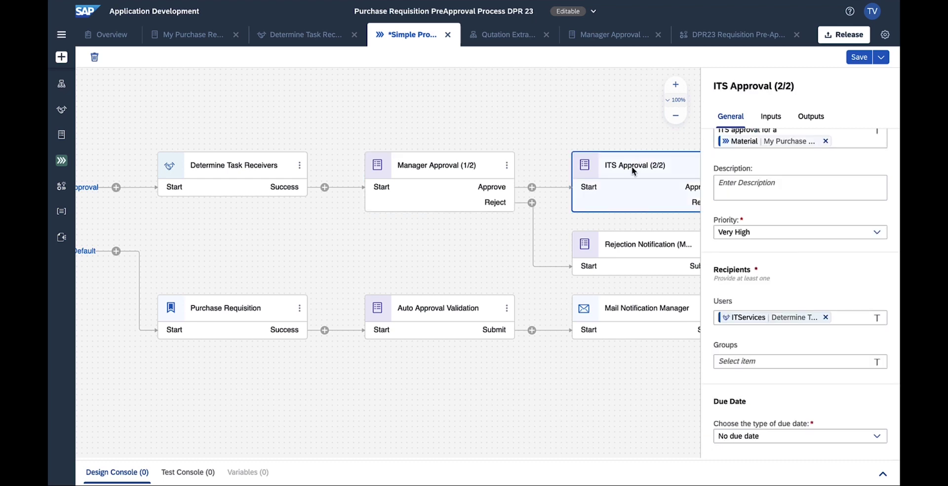
{"action": "scroll", "coordinate": [632, 170], "scroll_direction": "right", "scroll_amount": 10}
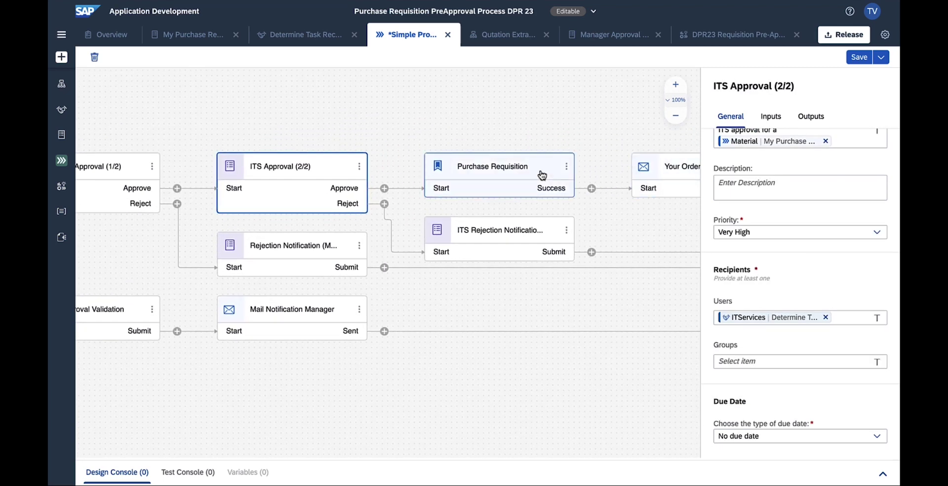
{"action": "left_click", "coordinate": [541, 175]}
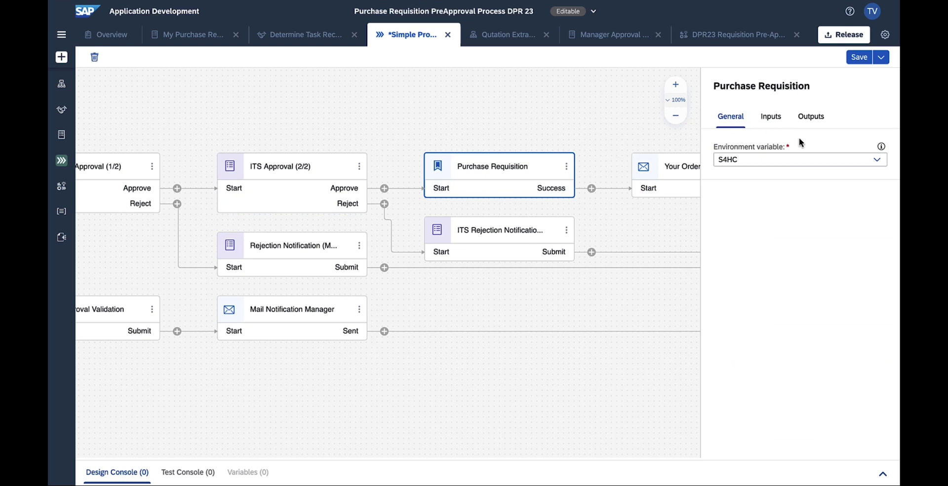
- Keep S4HC as Purchase Requisition's environment variable and review its inputs and outputs
{"action": "left_click", "coordinate": [875, 159]}
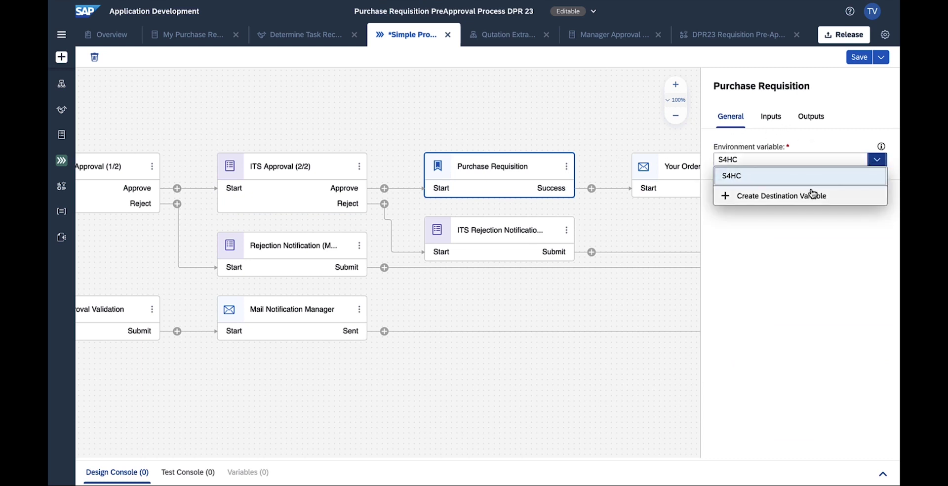
{"action": "left_click", "coordinate": [825, 137]}
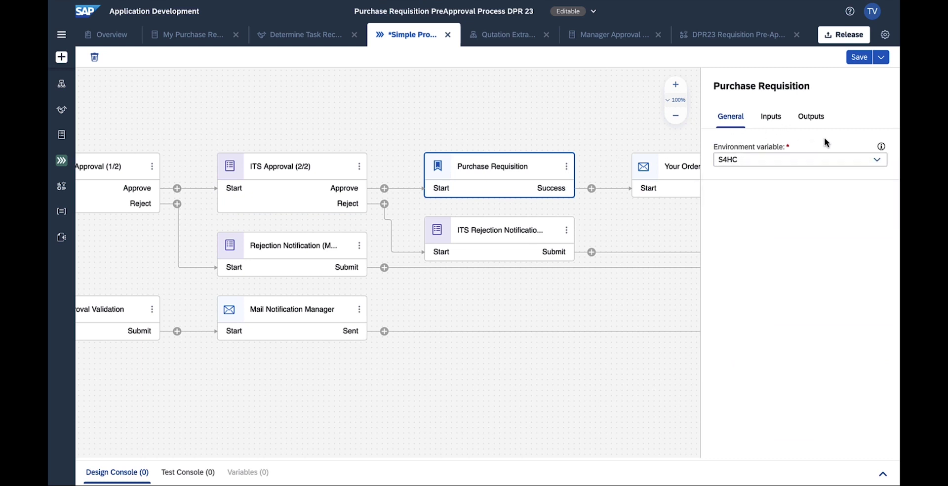
{"action": "left_click", "coordinate": [781, 123]}
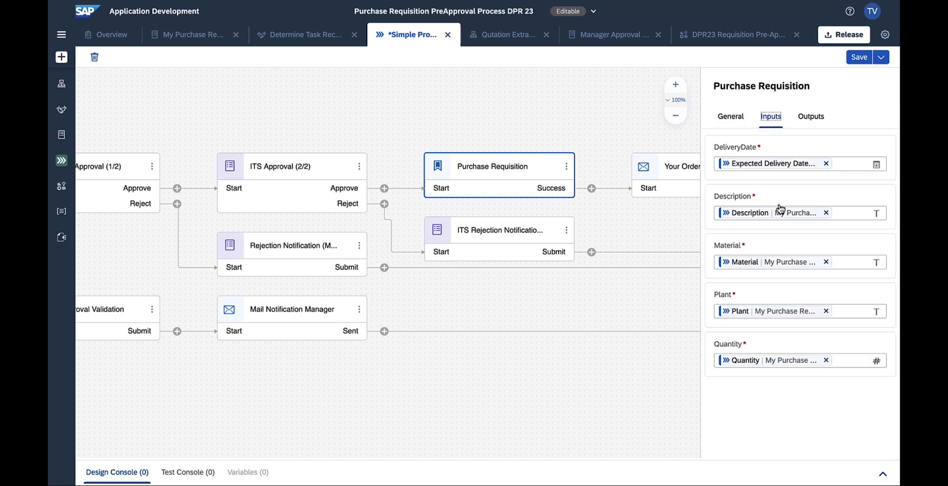
{"action": "left_click", "coordinate": [810, 118]}
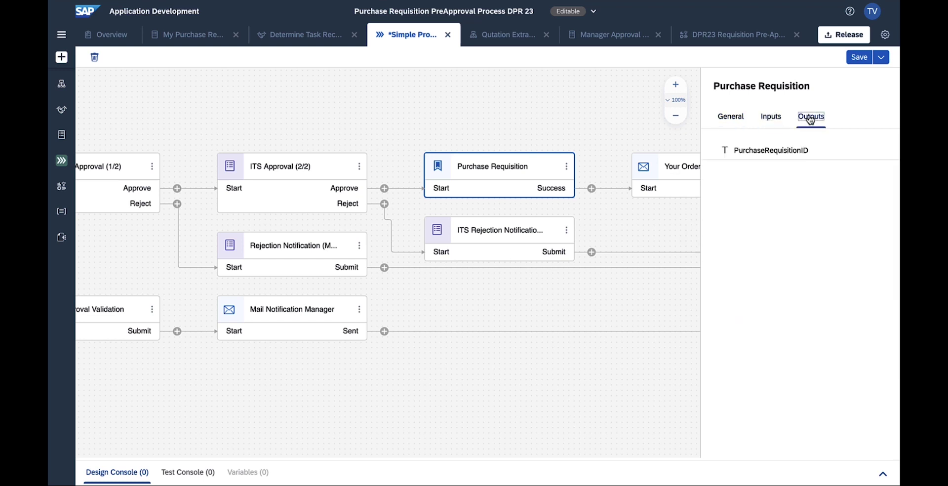
- Review the Your Order has been created mail step, closing its body editor unchanged
{"action": "left_click", "coordinate": [677, 175]}
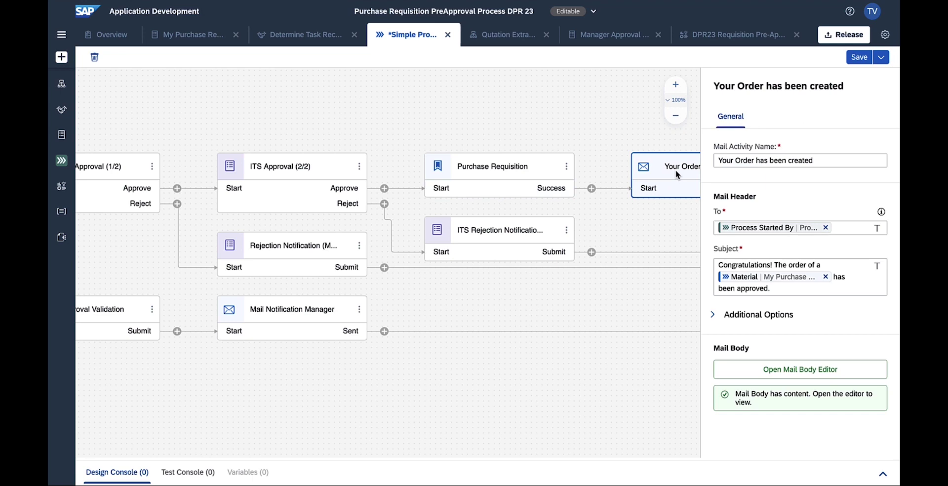
{"action": "left_click", "coordinate": [823, 368]}
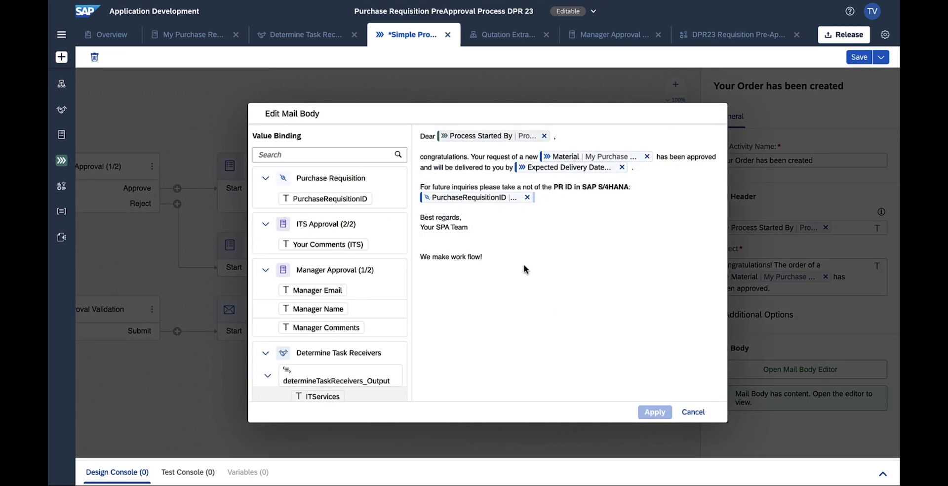
{"action": "left_click", "coordinate": [693, 412]}
{"action": "scroll", "coordinate": [377, 353], "scroll_direction": "left", "scroll_amount": 10}
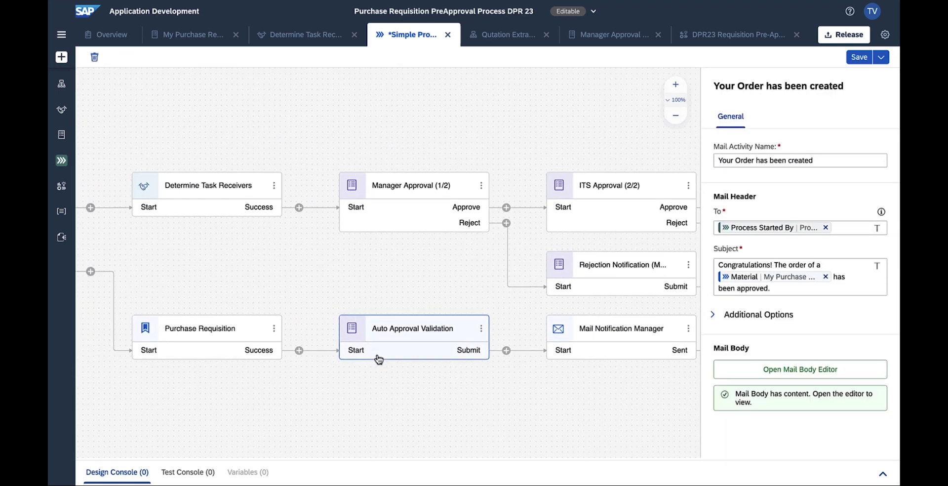
- Insert a Quotation Extraction step on the Approval branch with Product Category bound to its ID input
{"action": "left_click", "coordinate": [285, 219]}
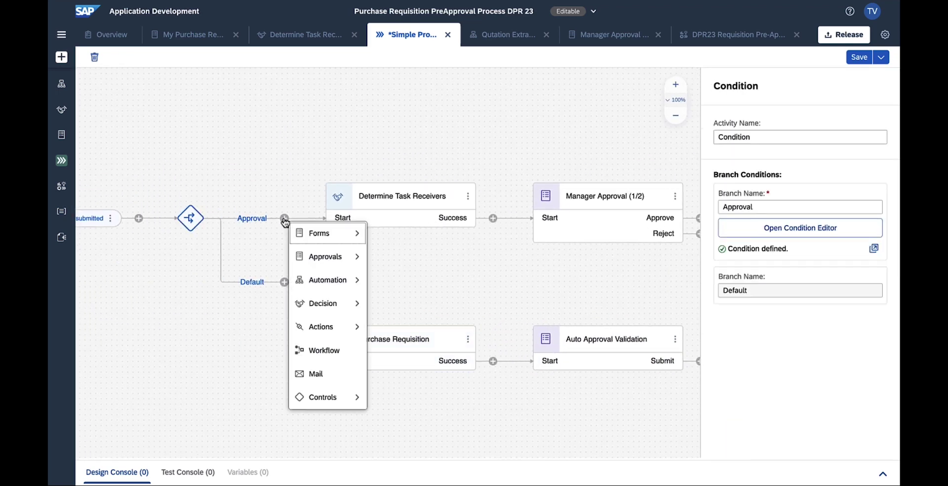
{"action": "mouse_move", "coordinate": [327, 279]}
{"action": "left_click", "coordinate": [381, 281]}
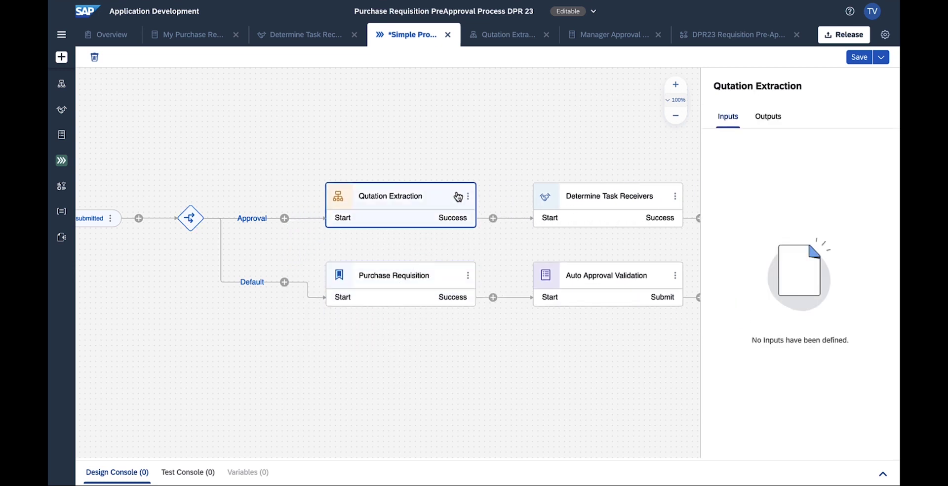
{"action": "left_click", "coordinate": [782, 117]}
{"action": "left_click", "coordinate": [745, 120]}
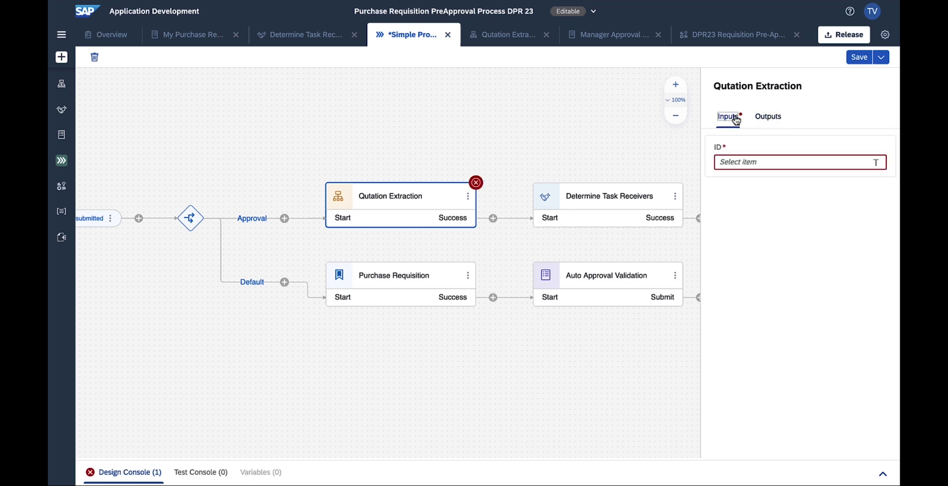
{"action": "left_click", "coordinate": [813, 163]}
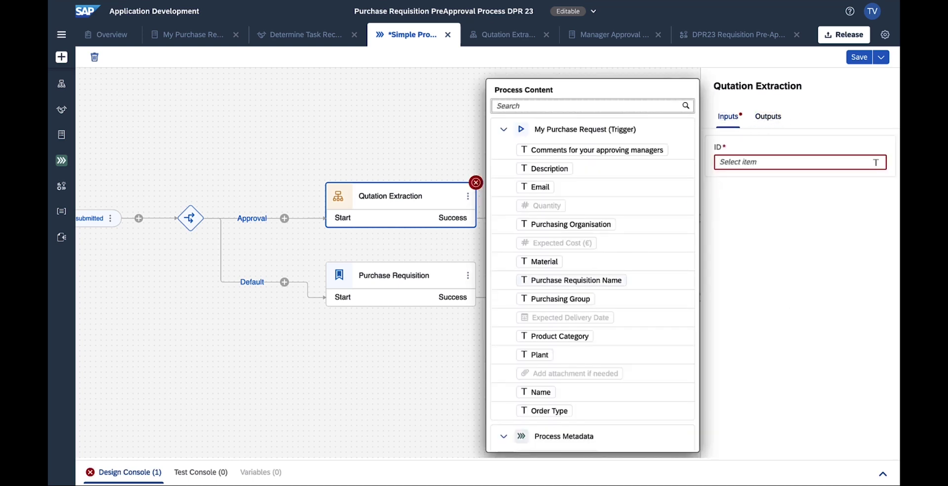
{"action": "left_click", "coordinate": [560, 340]}
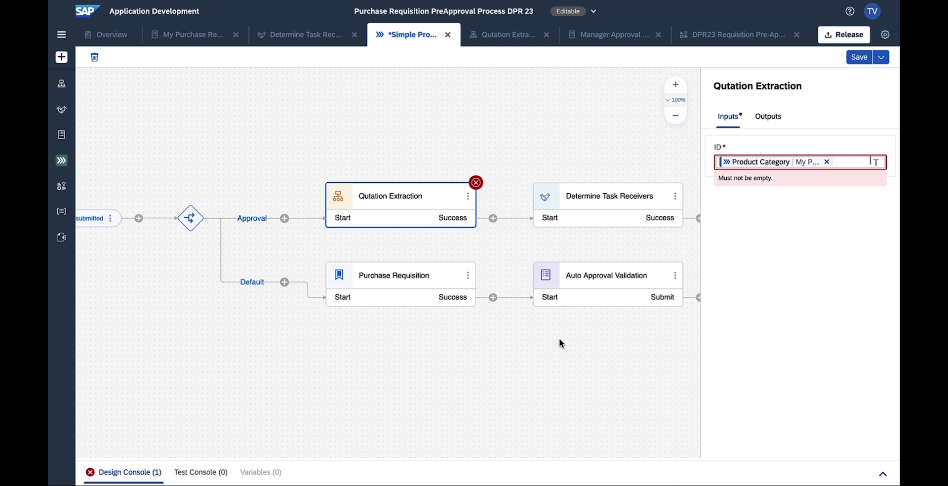
{"action": "left_click", "coordinate": [768, 123]}
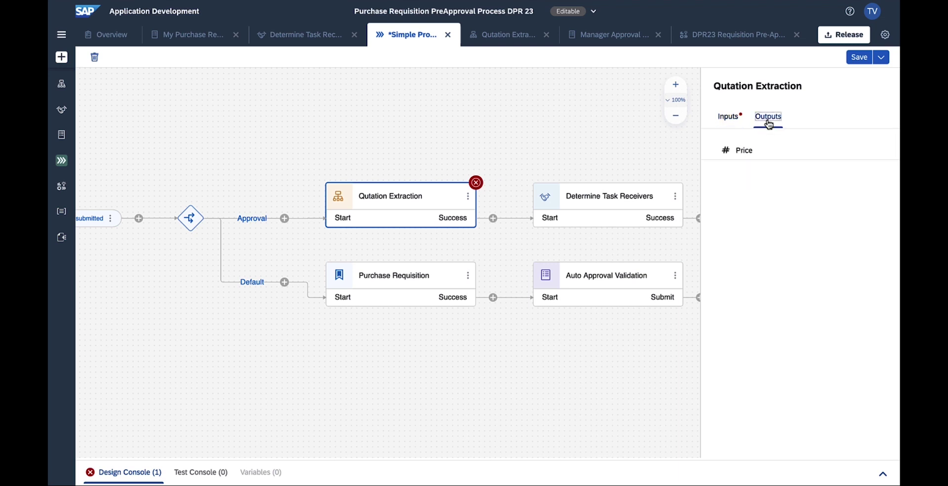
- Feed the extracted Price into the Determine Task Receivers step's Price input
{"action": "left_click", "coordinate": [604, 217]}
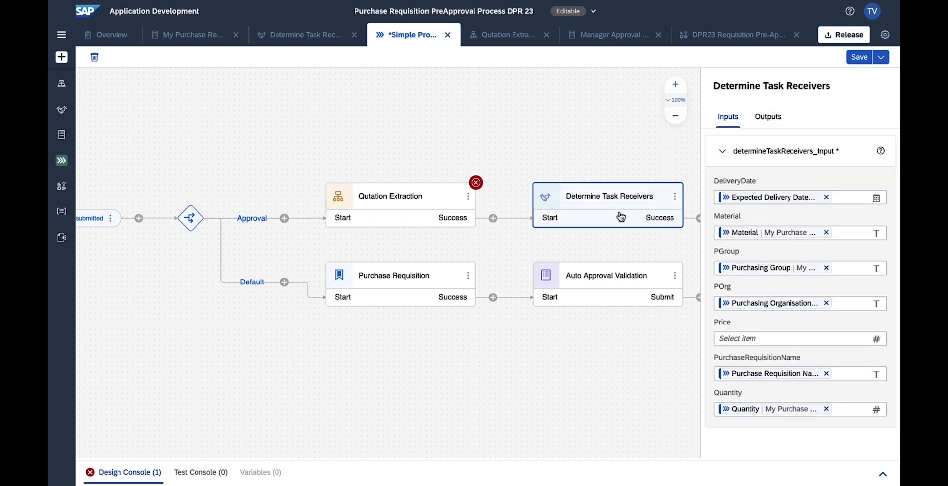
{"action": "left_click", "coordinate": [780, 340]}
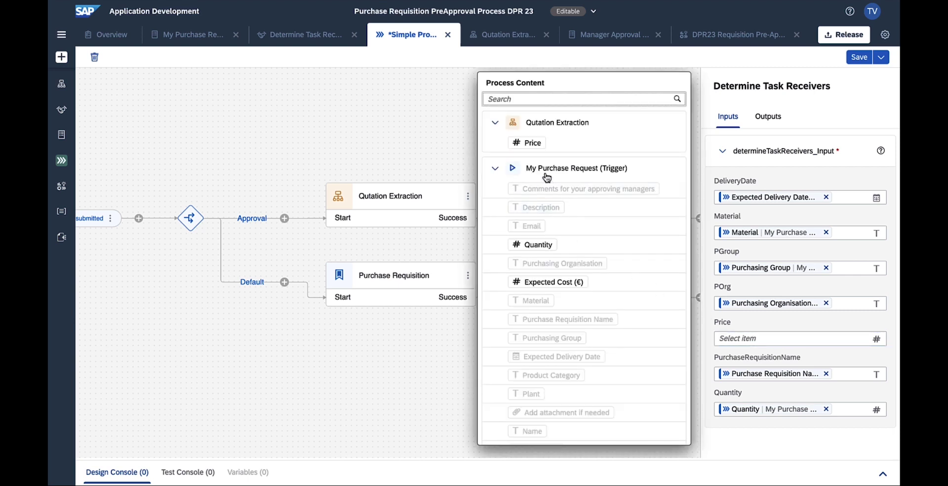
{"action": "left_click", "coordinate": [538, 151]}
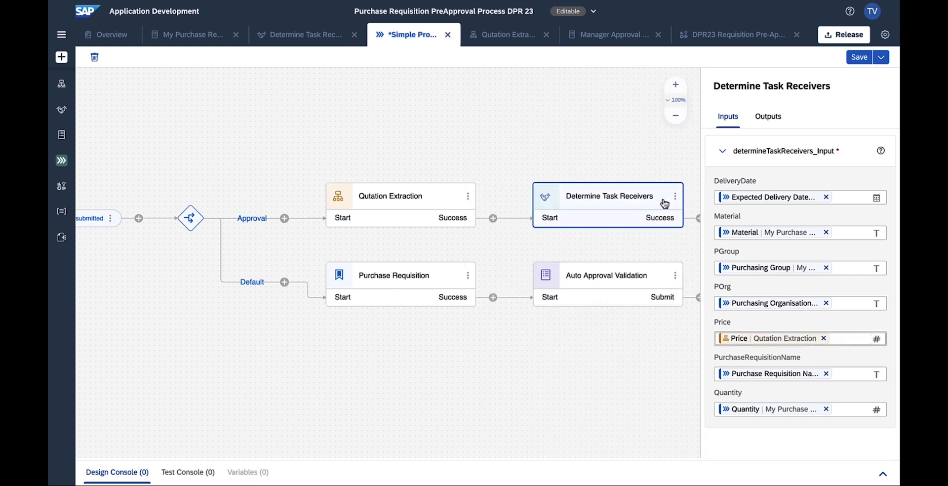
- Replace Manager Approval's Expected Cost mapping with Quotation Extraction's Price output
{"action": "left_click", "coordinate": [573, 197]}
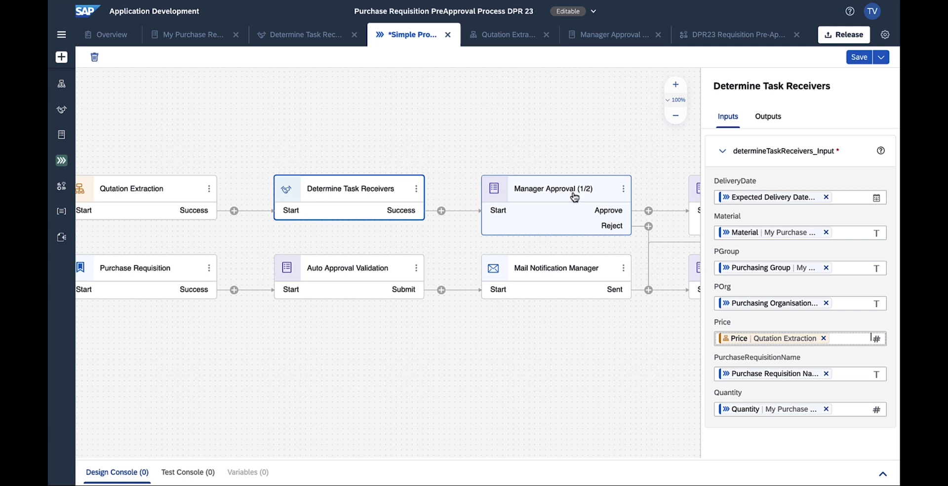
{"action": "left_click", "coordinate": [774, 117]}
{"action": "scroll", "coordinate": [793, 271], "scroll_direction": "down", "scroll_amount": 2}
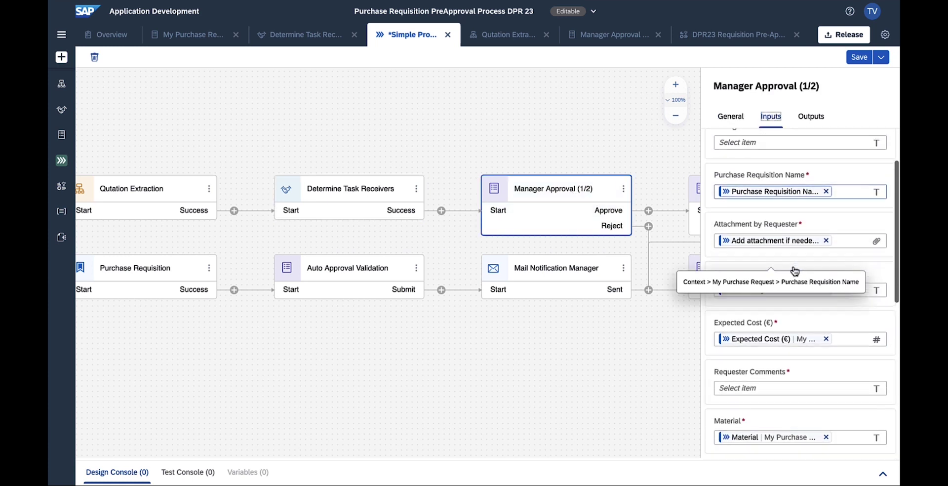
{"action": "left_click", "coordinate": [826, 317]}
{"action": "left_click", "coordinate": [827, 320]}
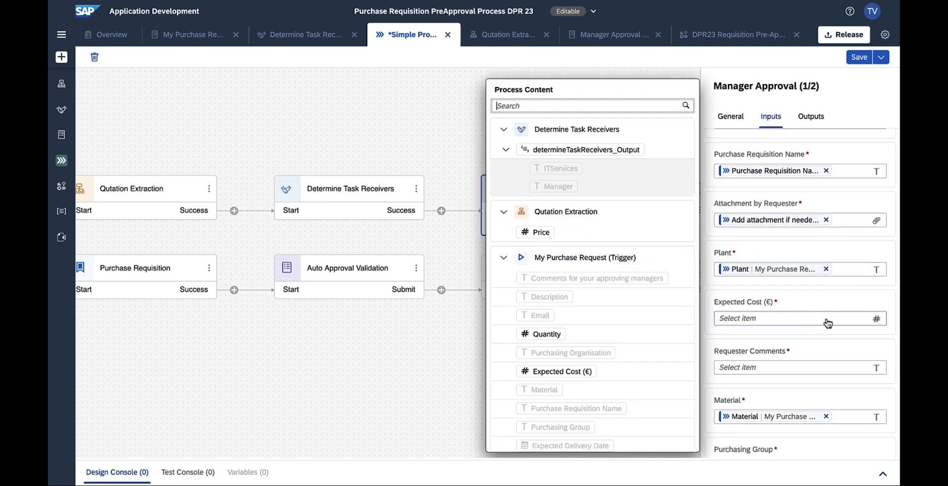
{"action": "left_click", "coordinate": [535, 233]}
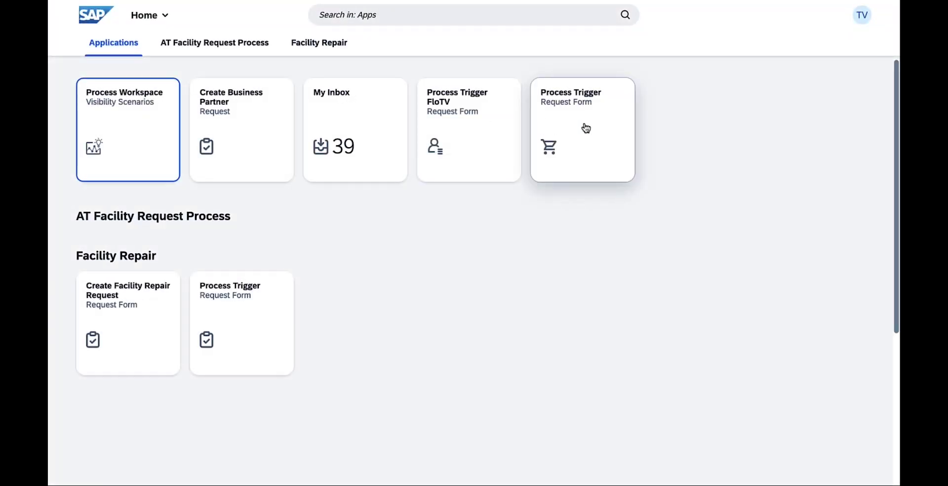
{"action": "left_click", "coordinate": [586, 127]}
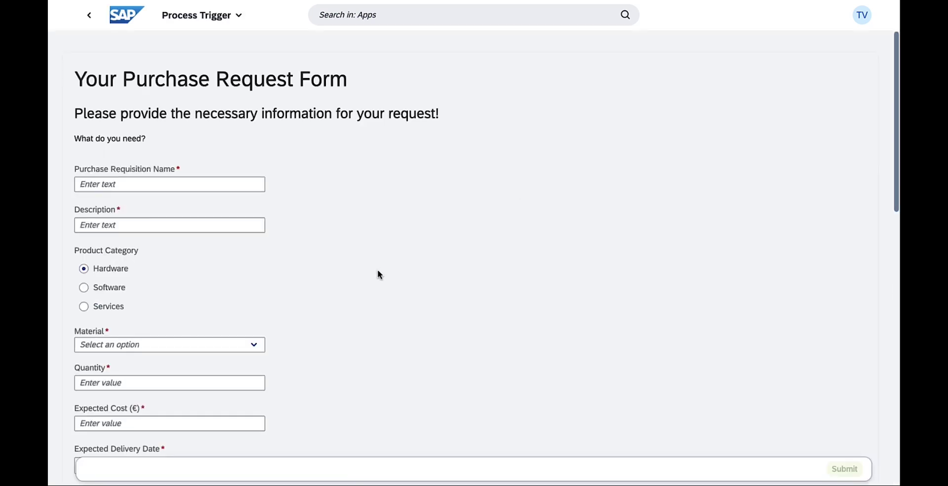
{"action": "scroll", "coordinate": [340, 301], "scroll_direction": "down", "scroll_amount": 5}
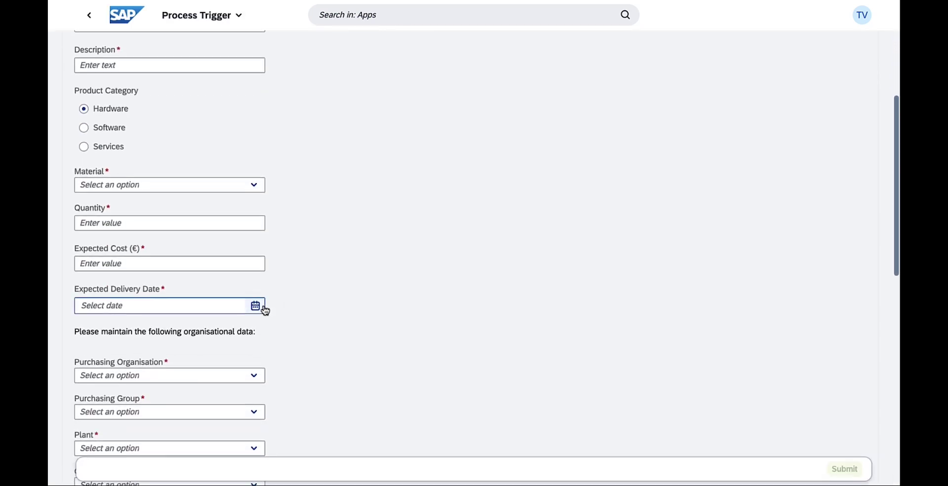
{"action": "left_click", "coordinate": [261, 308]}
{"action": "left_click", "coordinate": [334, 318]}
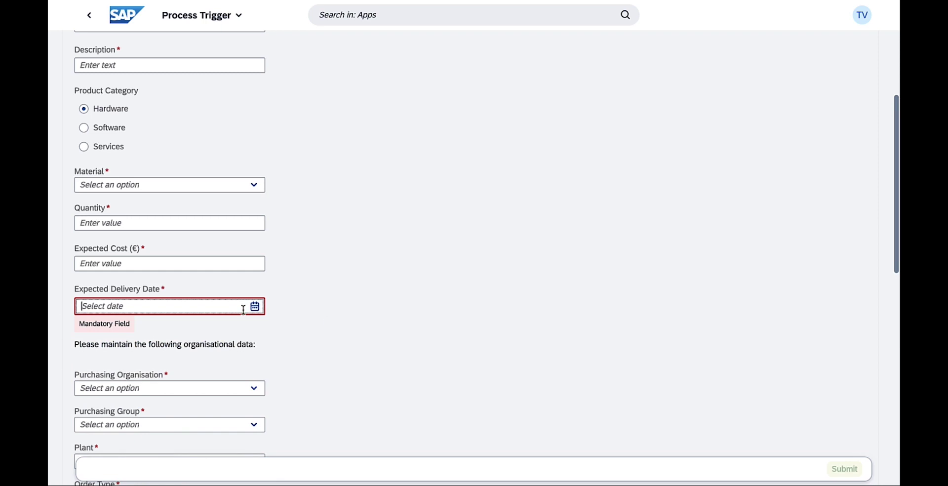
{"action": "scroll", "coordinate": [336, 345], "scroll_direction": "down", "scroll_amount": 8}
{"action": "scroll", "coordinate": [336, 348], "scroll_direction": "down", "scroll_amount": 4}
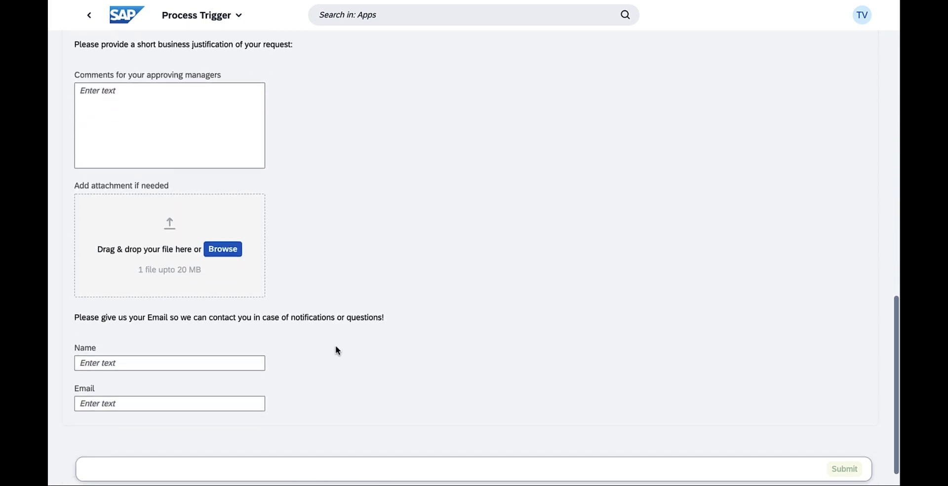
{"action": "key", "text": "alt+Left"}
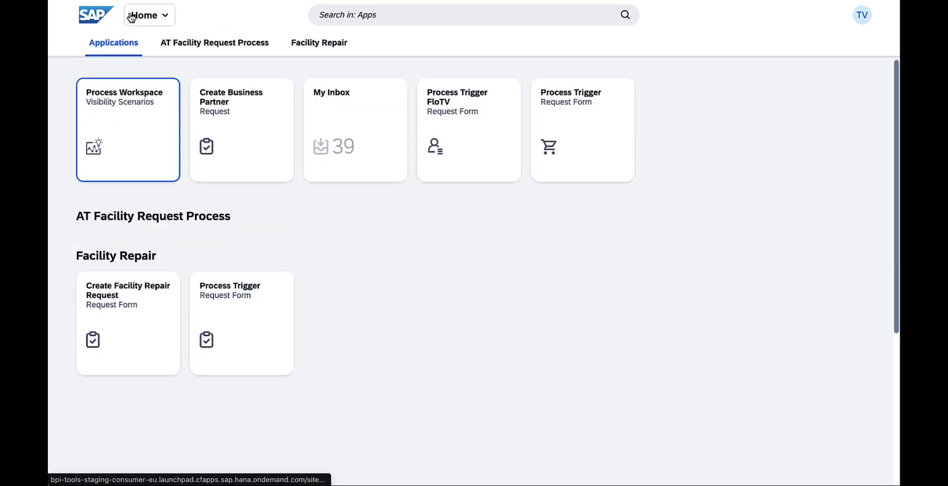
{"action": "left_click", "coordinate": [371, 118]}
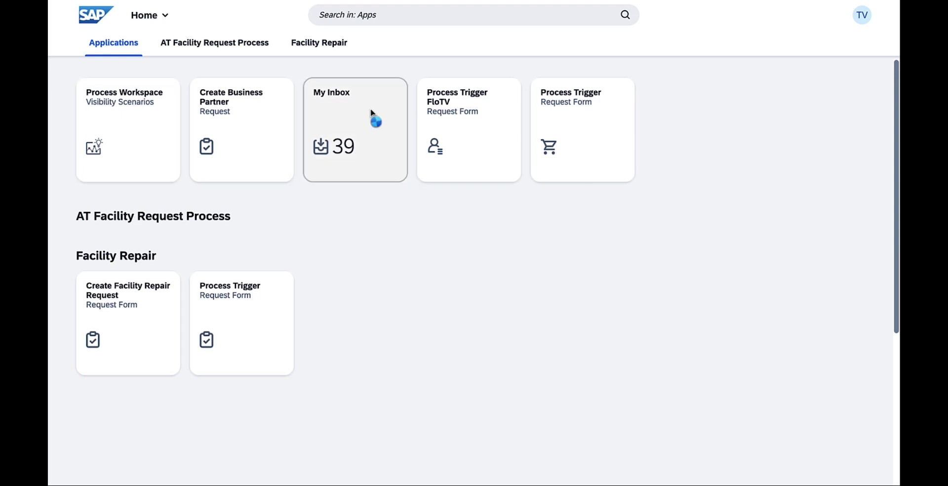
{"action": "left_click", "coordinate": [807, 474]}
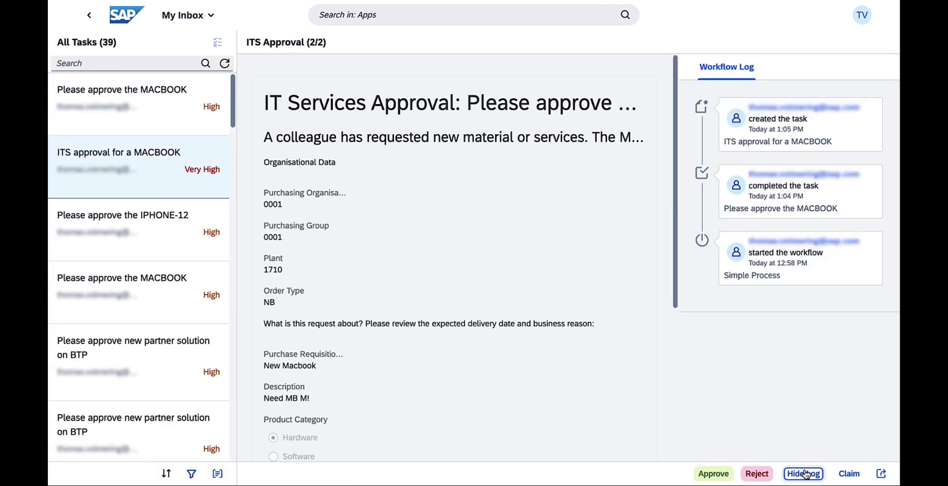
{"action": "left_click", "coordinate": [806, 474]}
{"action": "scroll", "coordinate": [461, 357], "scroll_direction": "down", "scroll_amount": 3}
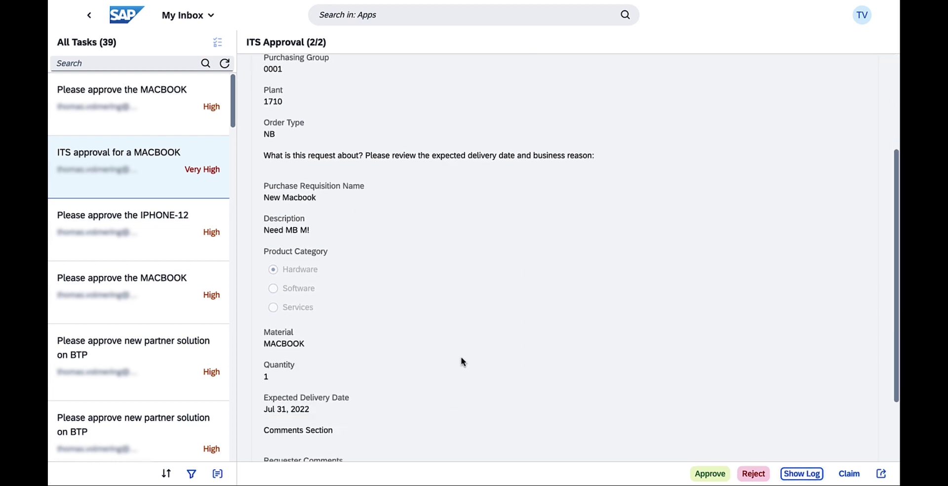
{"action": "scroll", "coordinate": [460, 361], "scroll_direction": "down", "scroll_amount": 3}
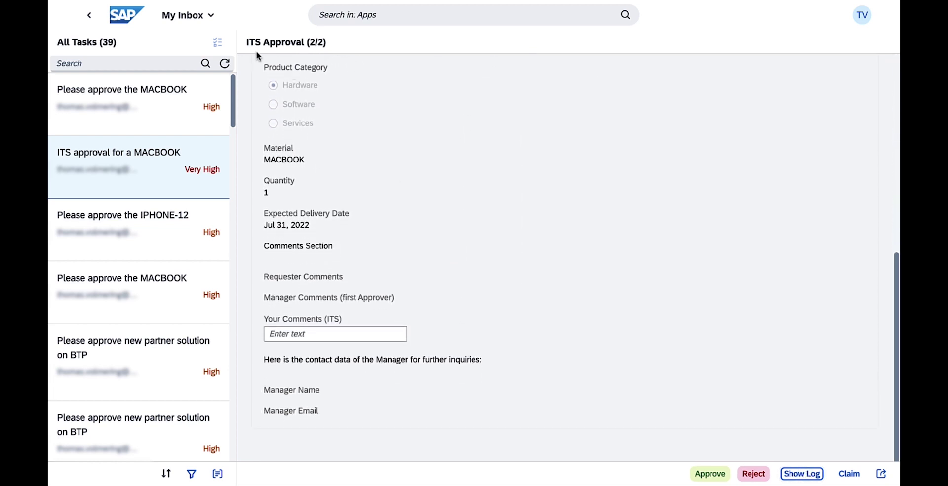
{"action": "left_click", "coordinate": [127, 16]}
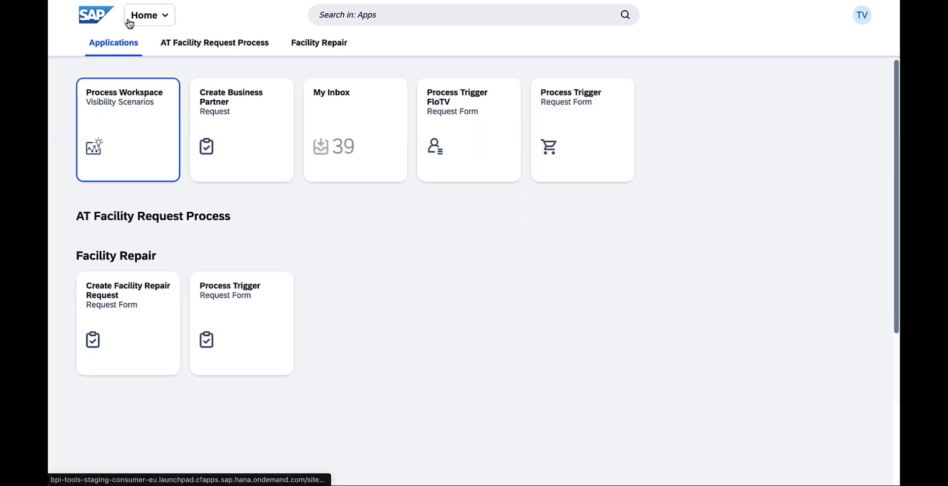
{"action": "left_click", "coordinate": [140, 109]}
- Search 'DP', open the DPR23 Requisition Pre-Approval dashboard and the first critical MACBOOK instance
{"action": "type", "text": "DPR"}
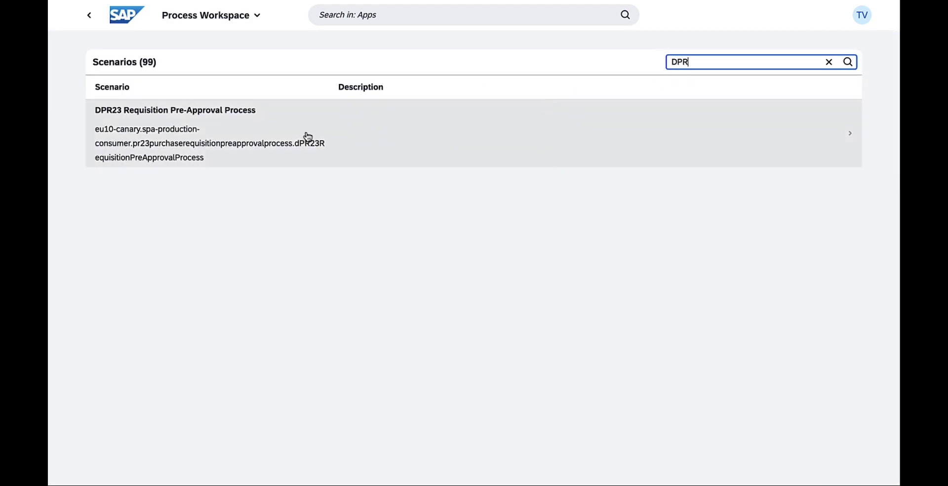
{"action": "left_click", "coordinate": [306, 141]}
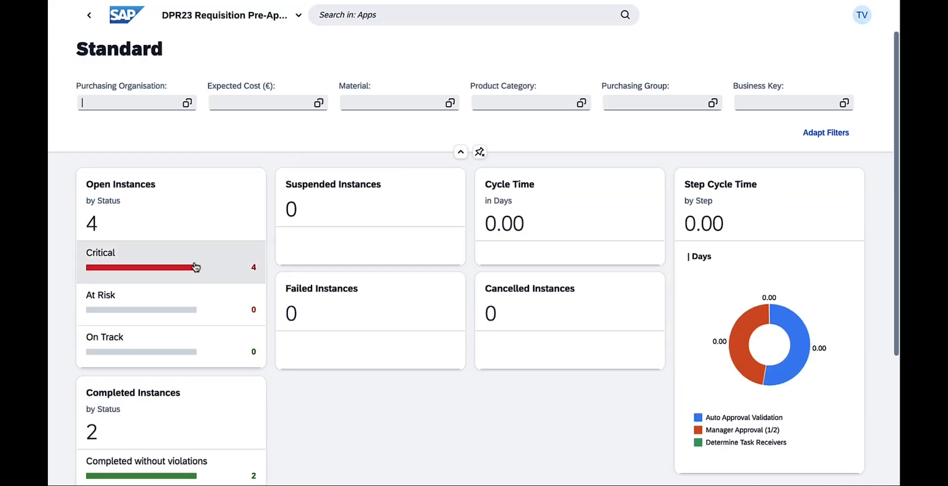
{"action": "left_click", "coordinate": [177, 271]}
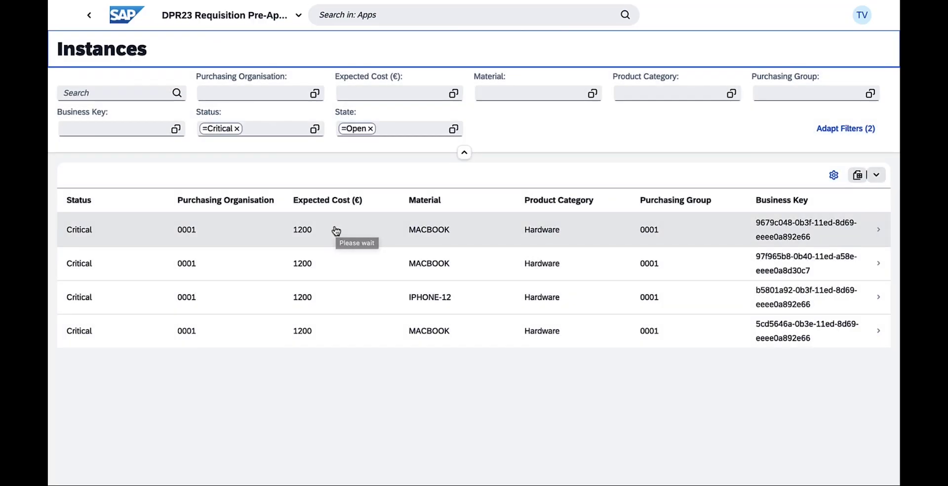
{"action": "left_click", "coordinate": [335, 230]}
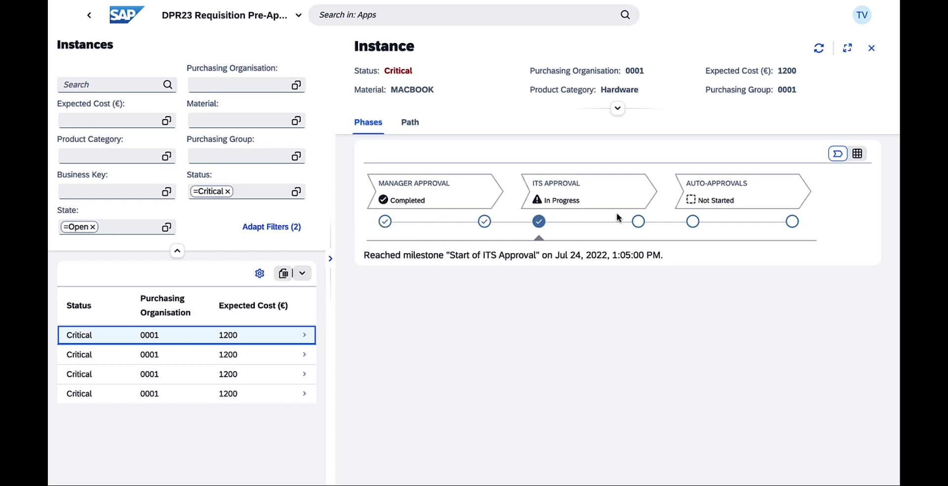
- Check the ITS Approval milestones, then view the Manager Approval step on the process path
{"action": "left_click", "coordinate": [638, 222]}
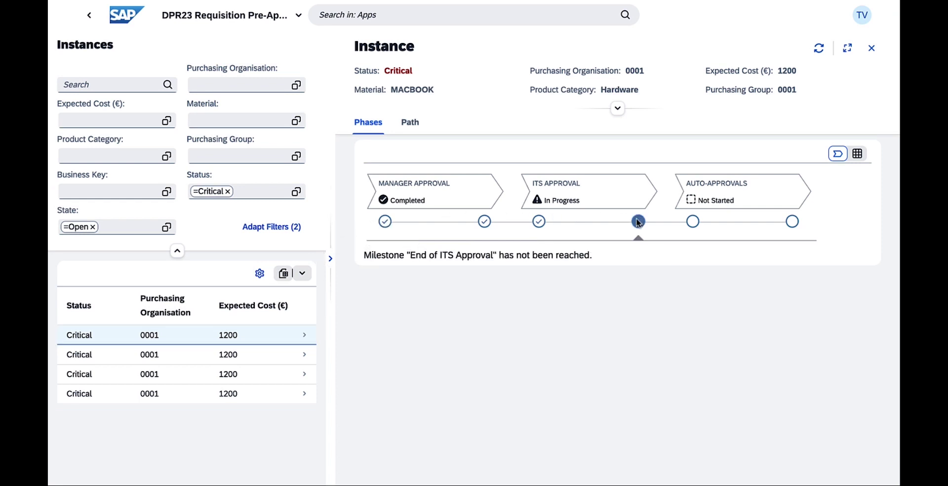
{"action": "left_click", "coordinate": [539, 221]}
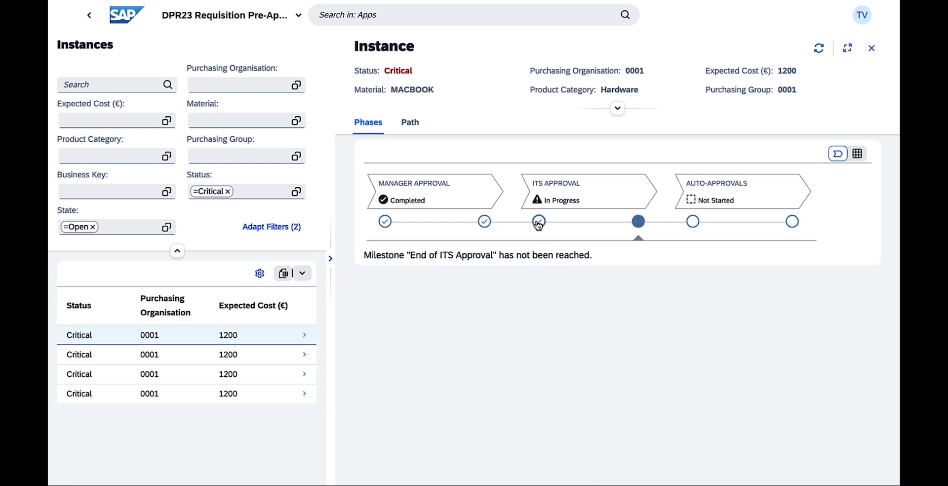
{"action": "left_click", "coordinate": [409, 130]}
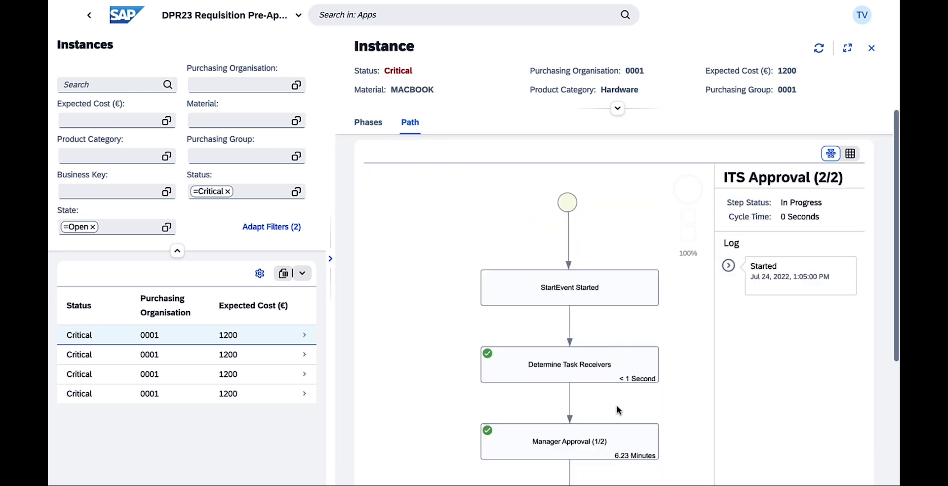
{"action": "left_click", "coordinate": [607, 433]}
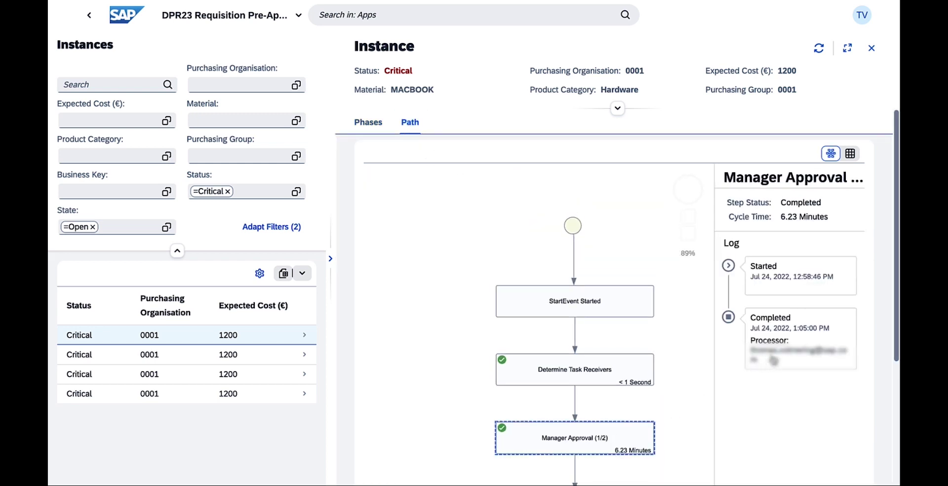